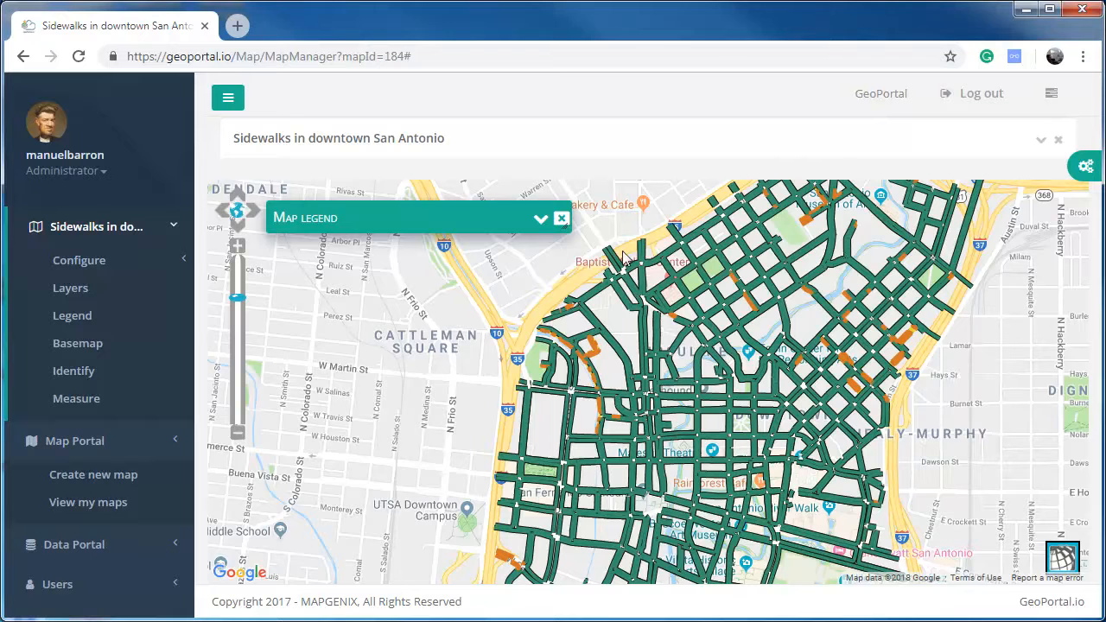
- Expand the map legend and toggle the Sidewalk Status layer's visibility to compare it with the Sidewalk Width layer beneath
click(541, 222)
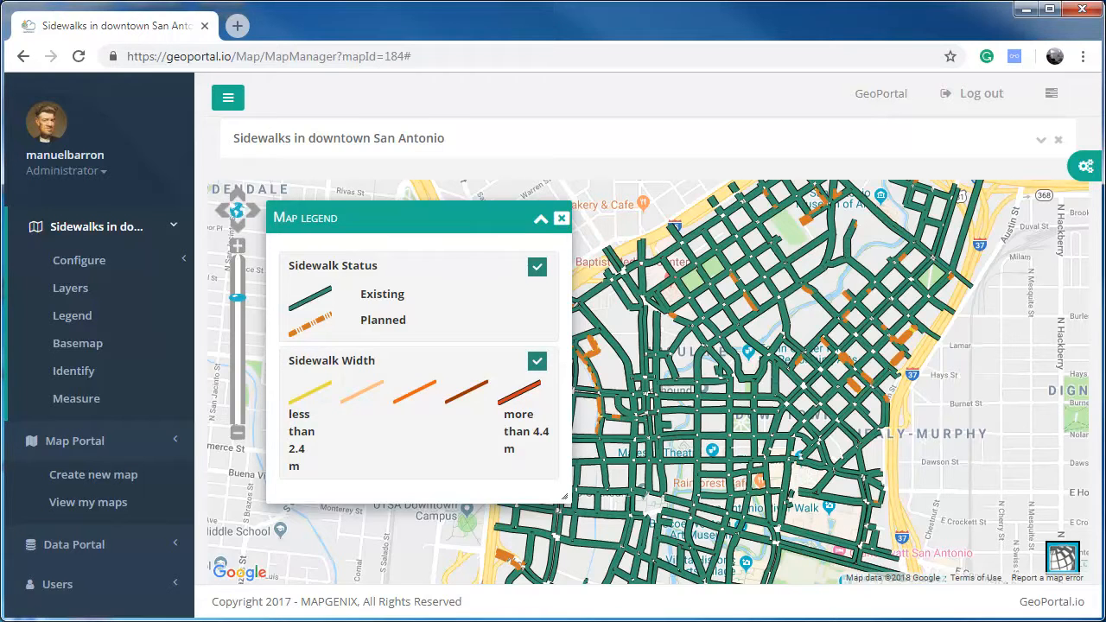
click(537, 270)
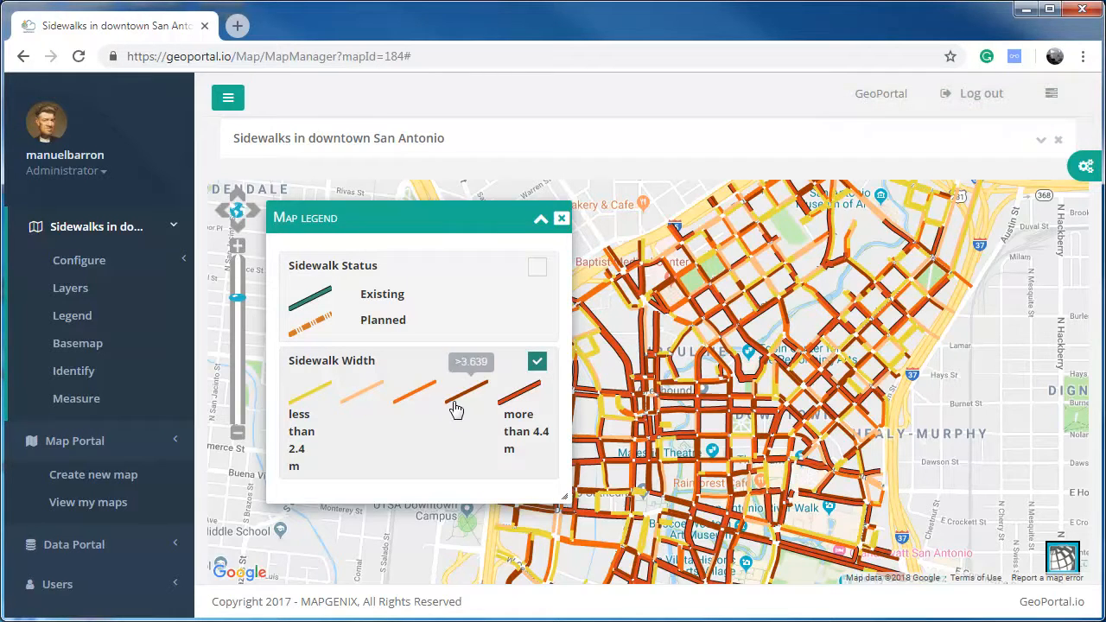
click(537, 269)
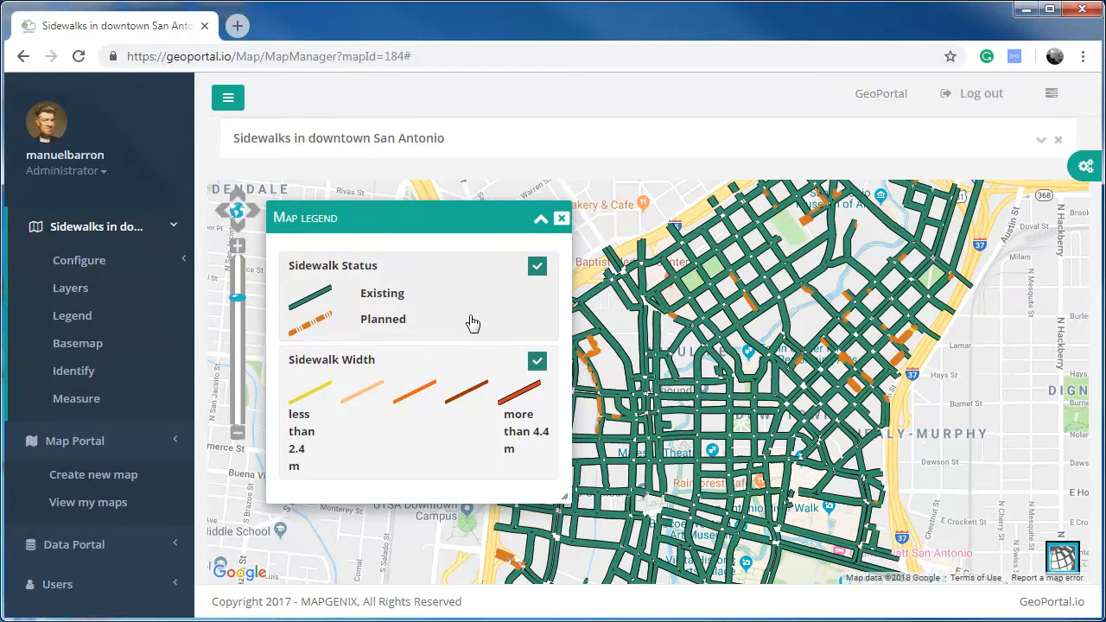
click(537, 269)
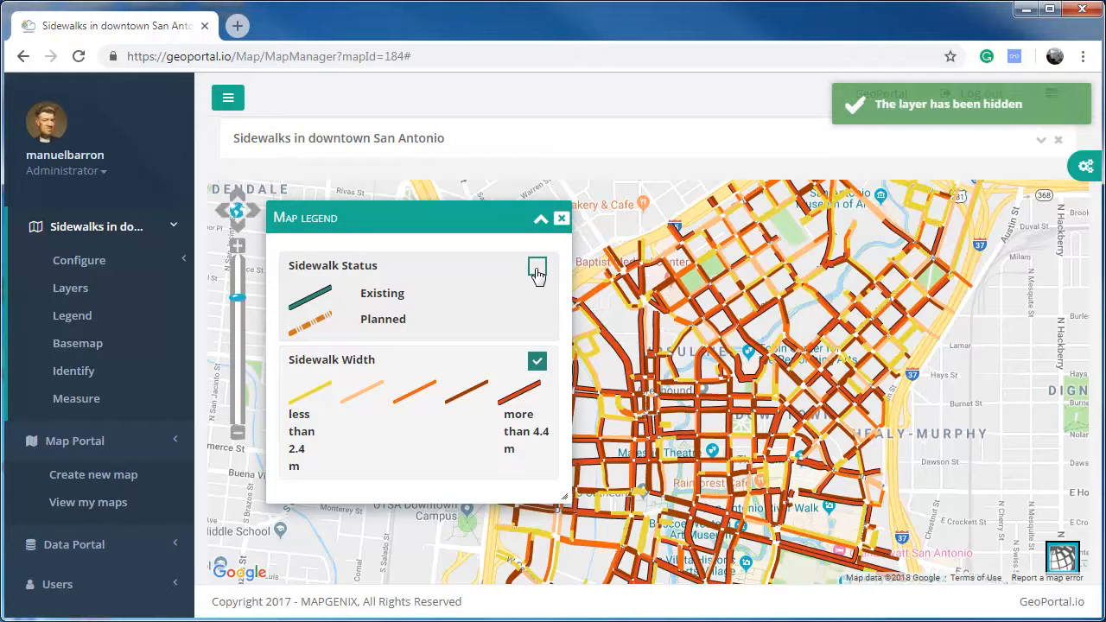
click(537, 269)
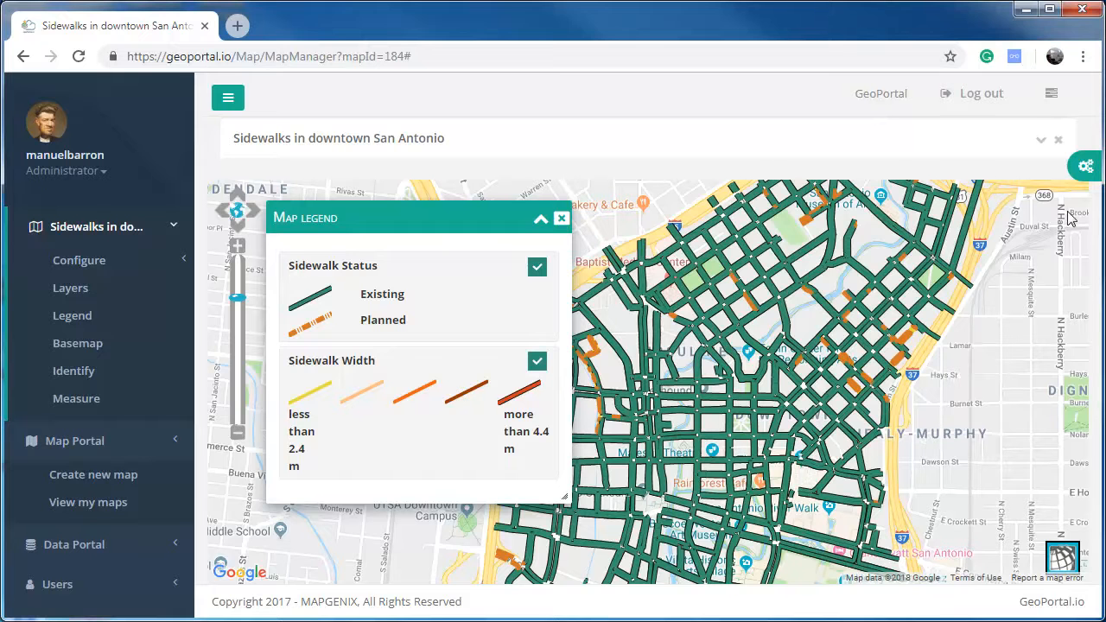
- Search the saved maps for San Antonio and open the map "Sidewalks in downtown San Antonio (original)"
click(94, 501)
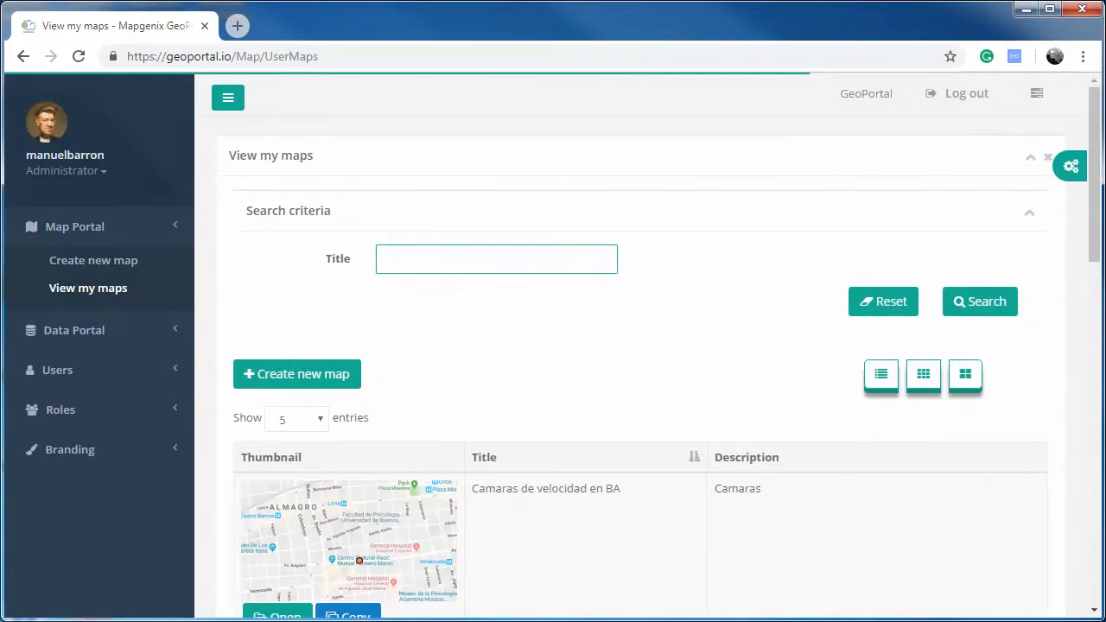
text(San Antiono)
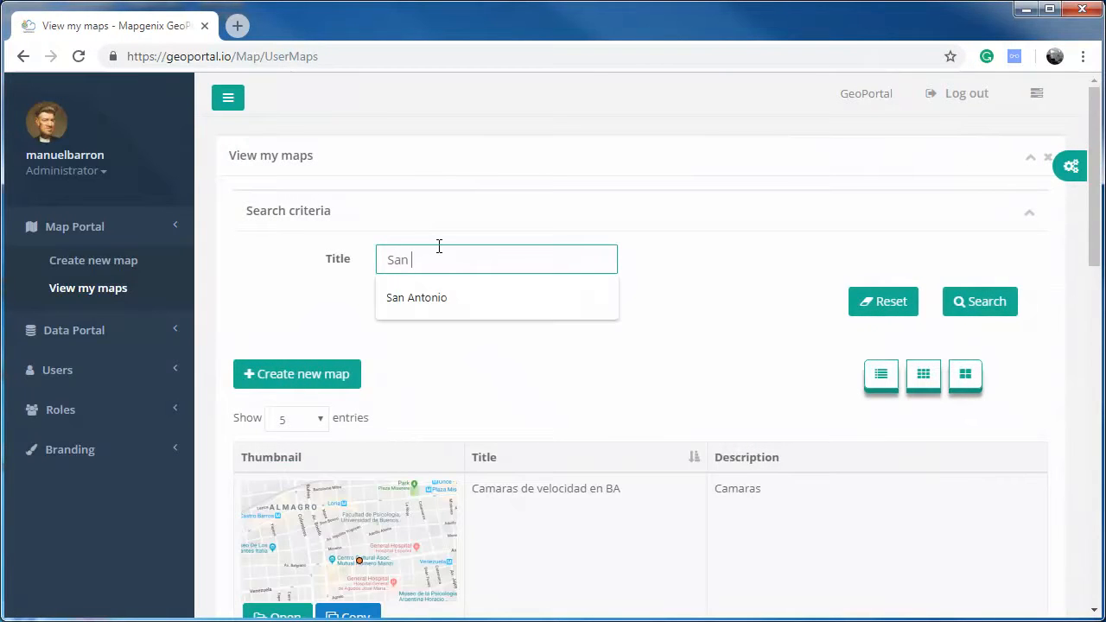
key(Down)
key(Return)
click(967, 302)
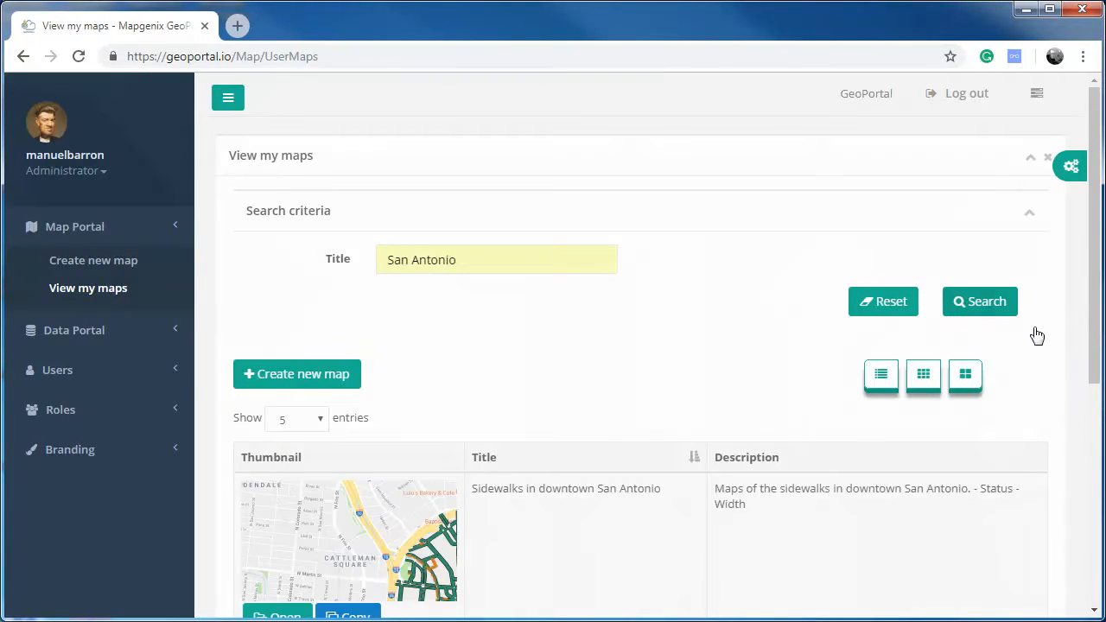
scroll(1058, 339, down, 3)
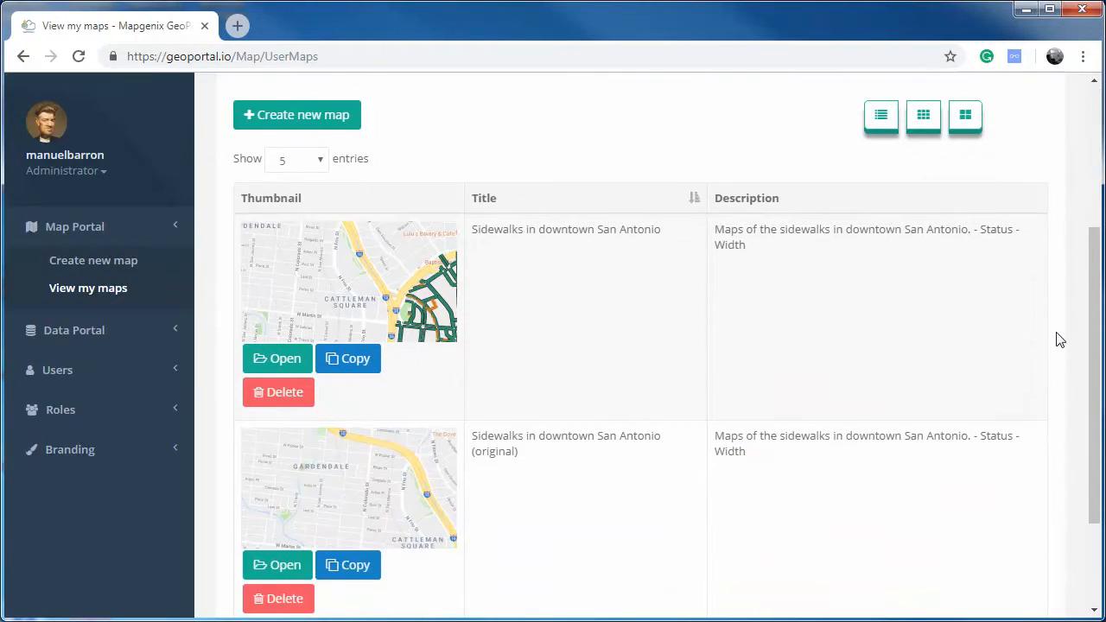
click(275, 566)
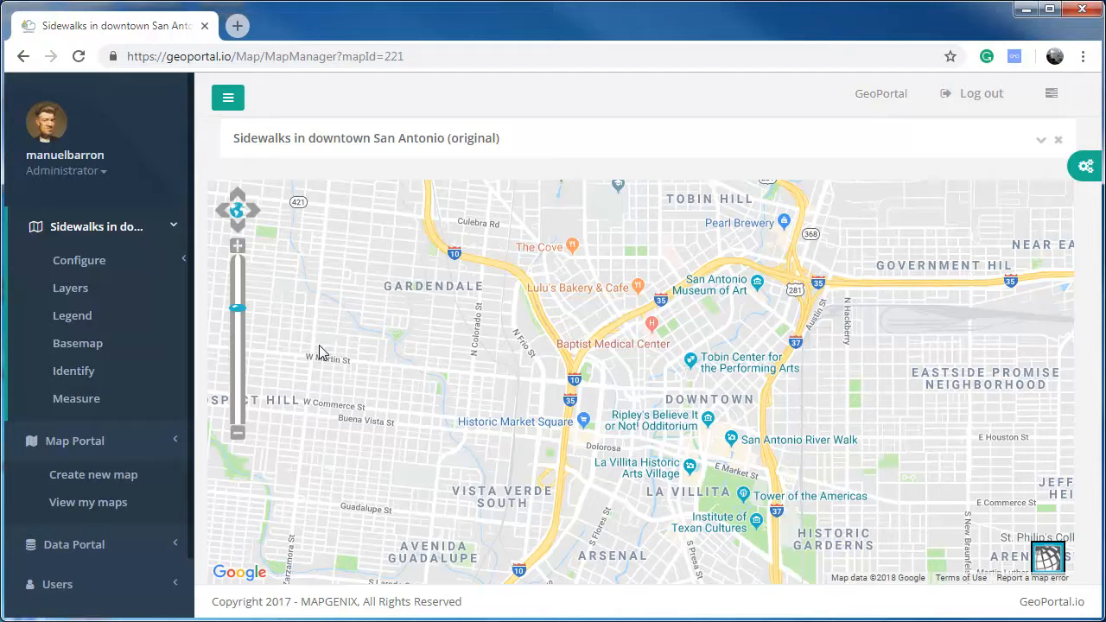
- Search the data sets for Sidewalk and add the San Antonio sidewalk data set to the map as a layer
click(70, 296)
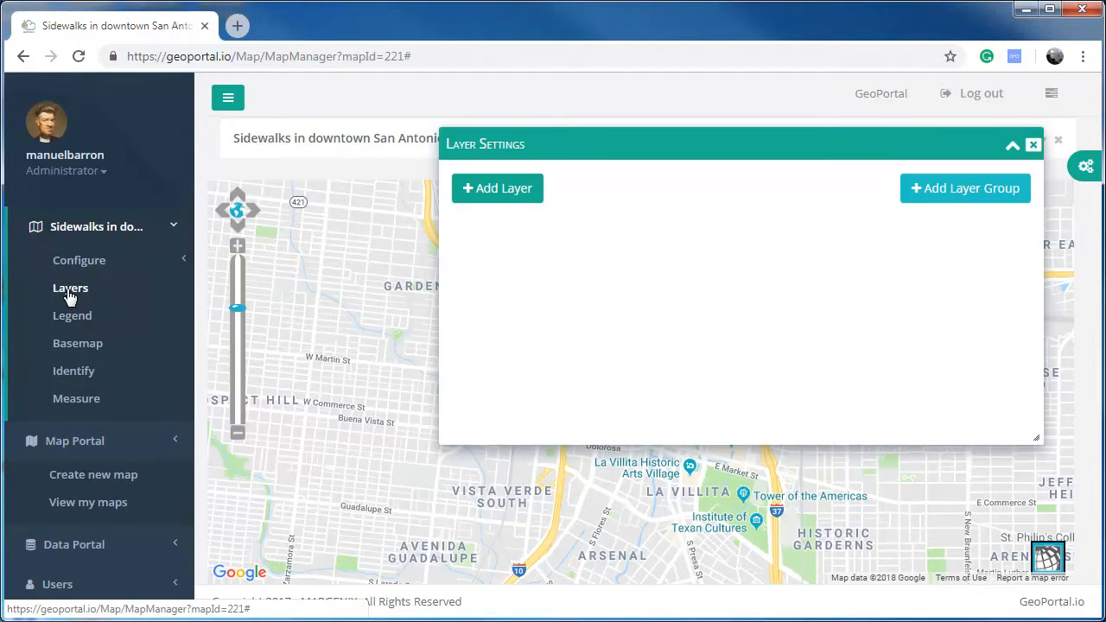
click(495, 187)
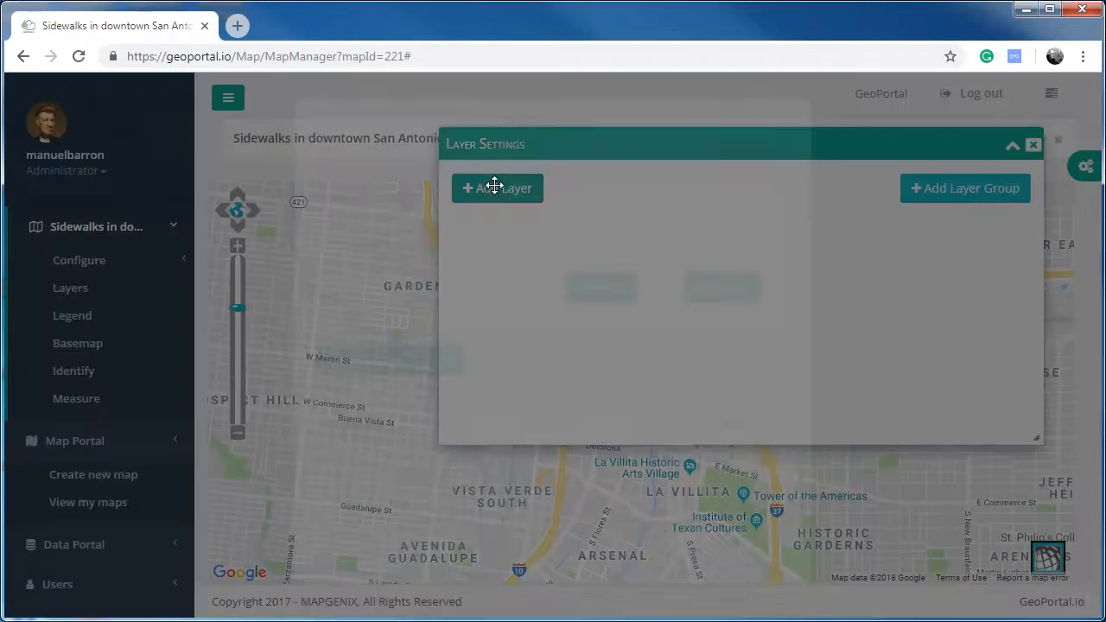
text(Si)
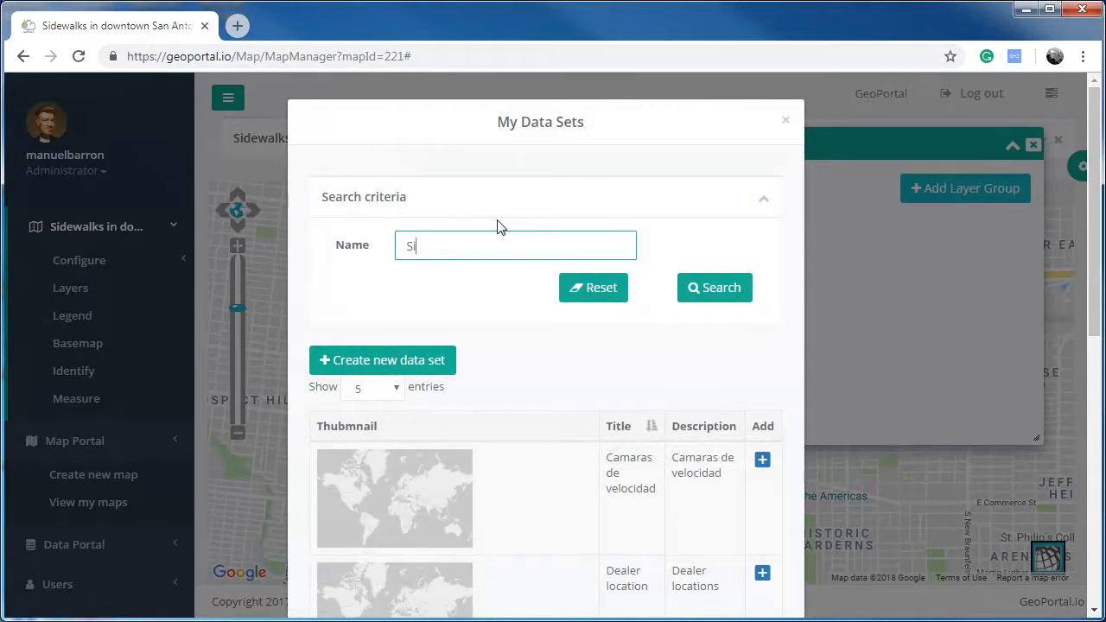
text(dewals)
key(BackSpace)
text(k)
click(709, 287)
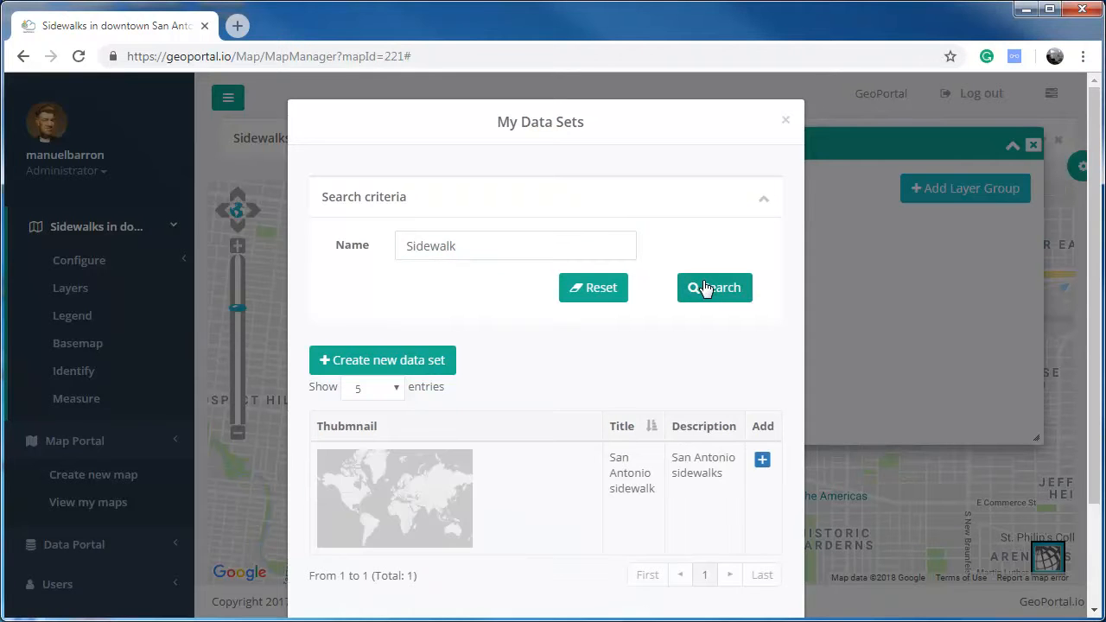
click(763, 463)
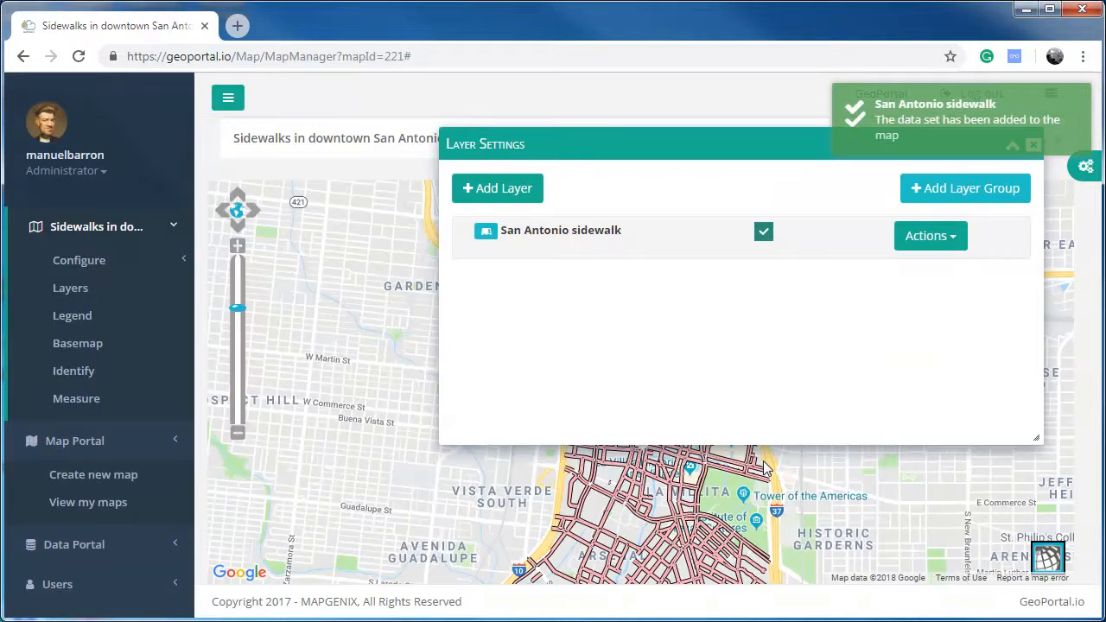
- Add the San Antonio sidewalk data set to the map a second time and check both layers in the map legend
click(485, 188)
text(Side)
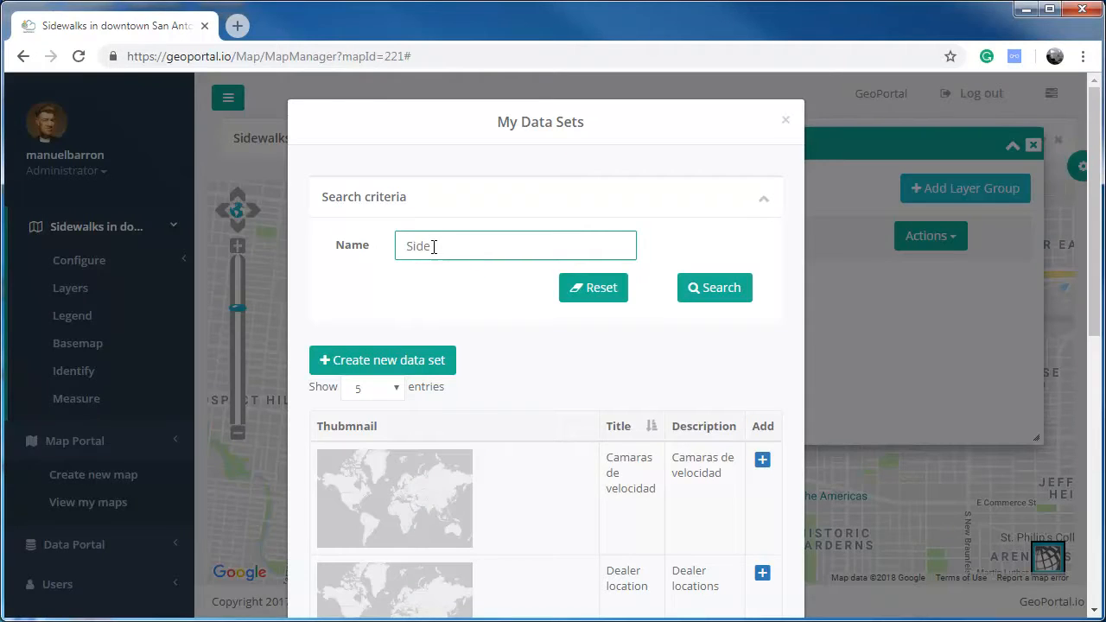
text(walk)
click(708, 288)
click(762, 460)
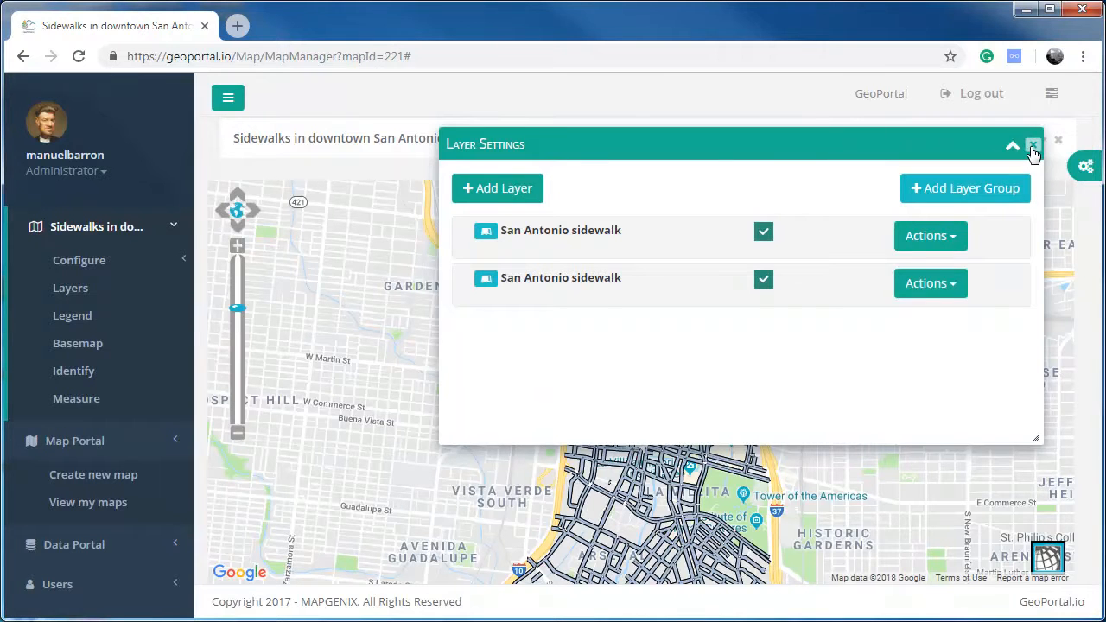
click(1033, 145)
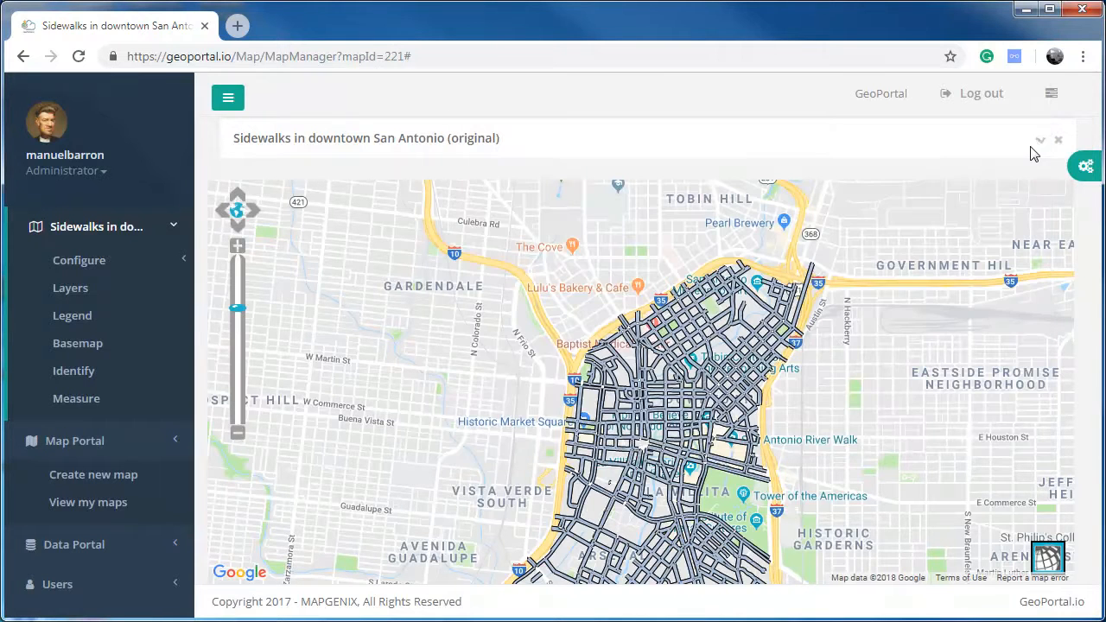
click(69, 319)
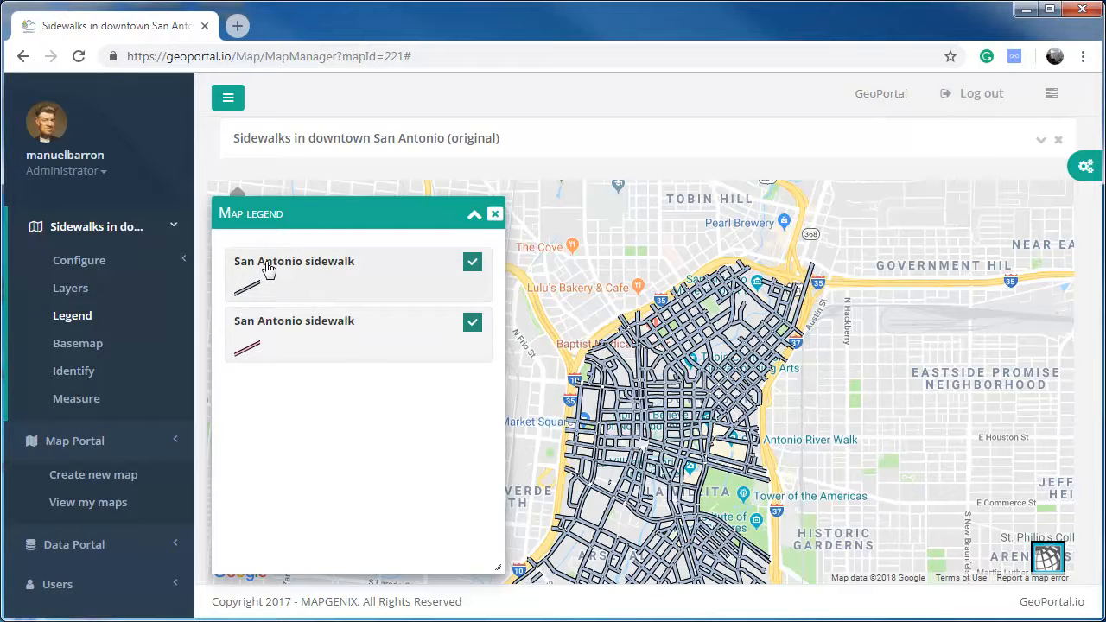
click(495, 215)
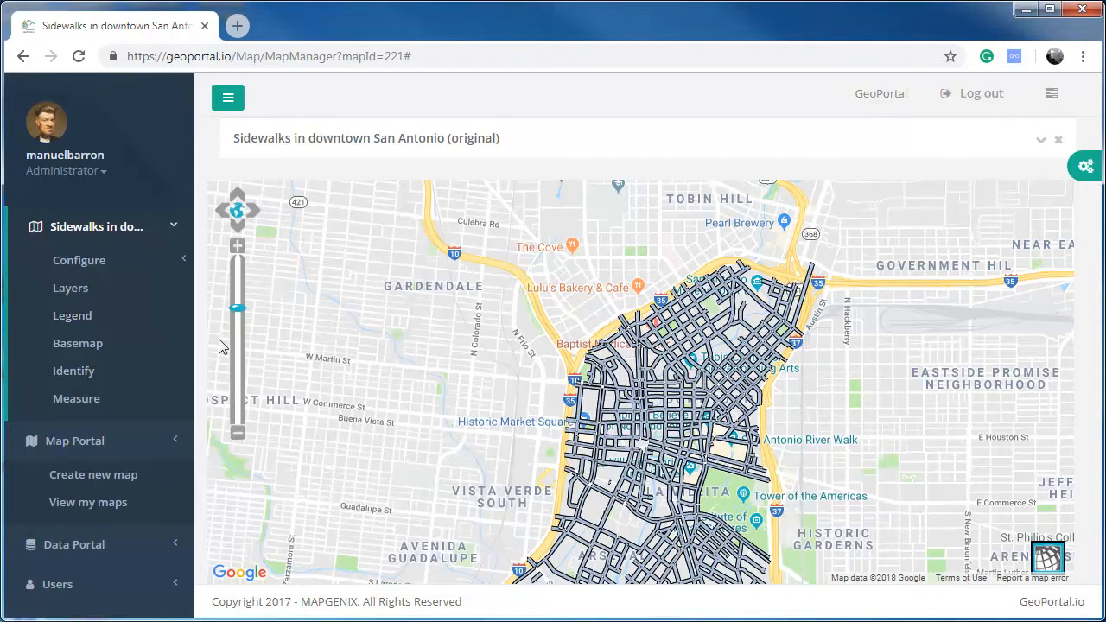
- Rename the first San Antonio sidewalk layer in the layer settings to "Sidewalk Status"
click(80, 292)
click(950, 237)
scroll(950, 329, down, 1)
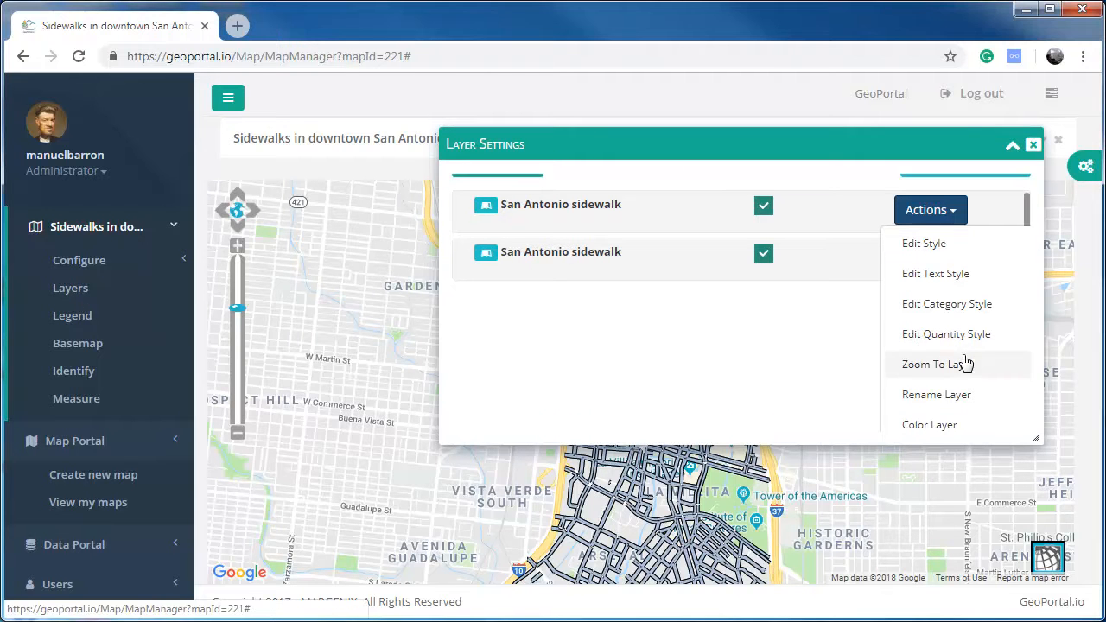
click(940, 396)
text(Sidewalk Status)
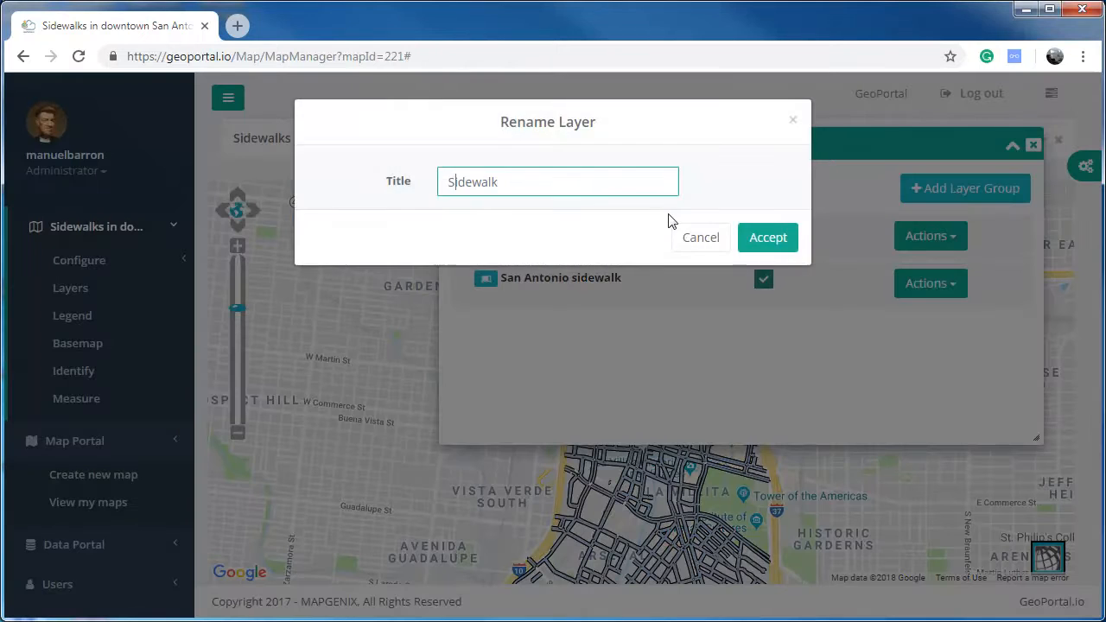
click(757, 238)
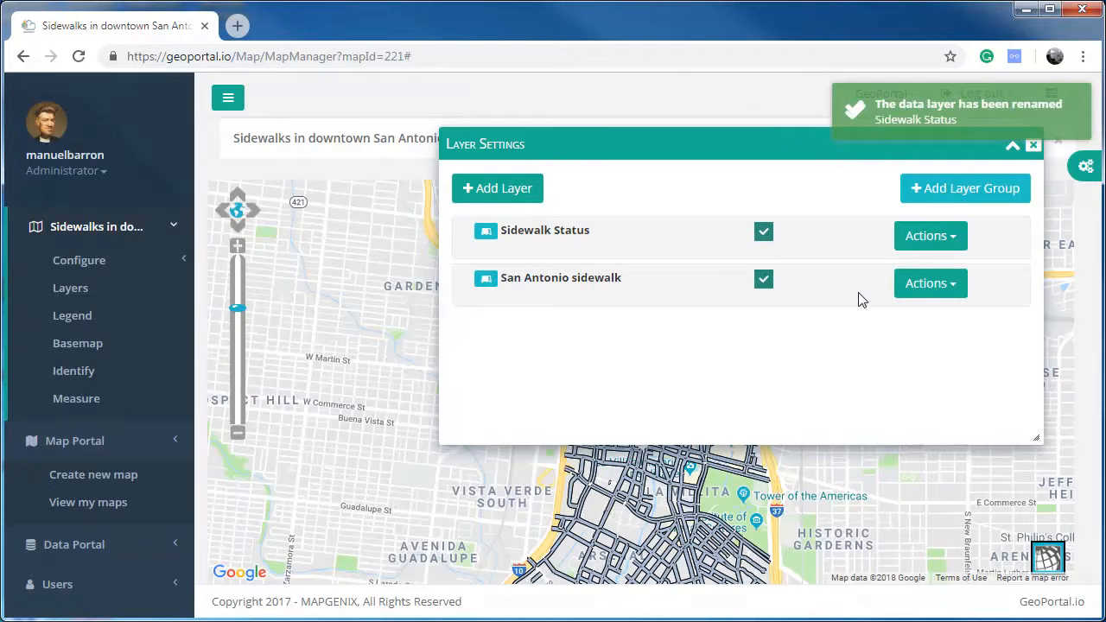
- Rename the remaining San Antonio sidewalk layer to "Sidewalk Width"
click(957, 289)
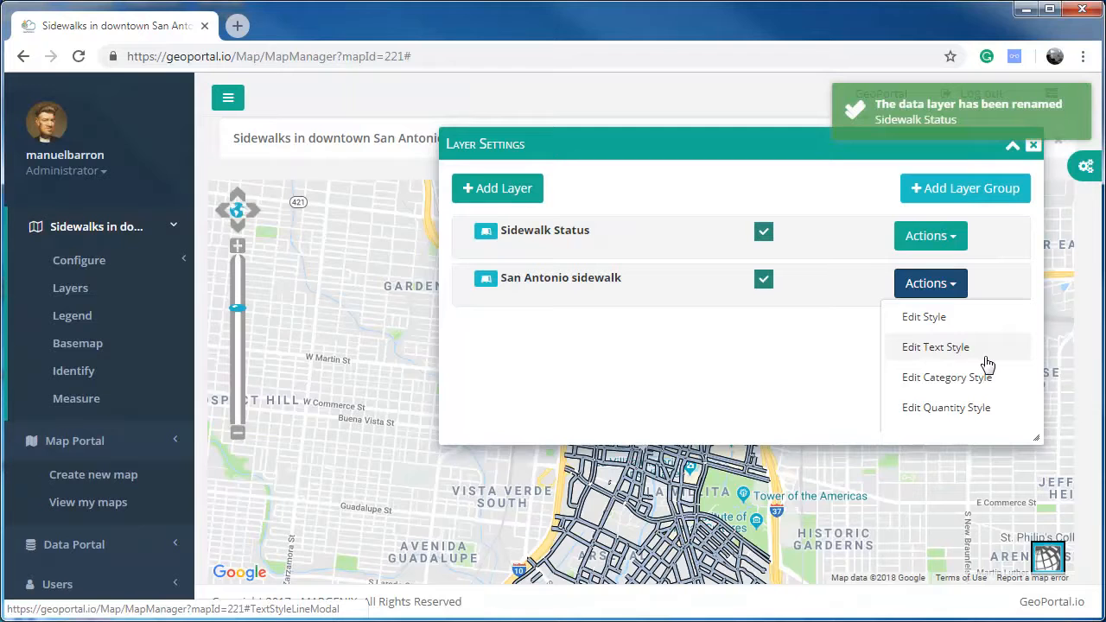
scroll(946, 378, down, 2)
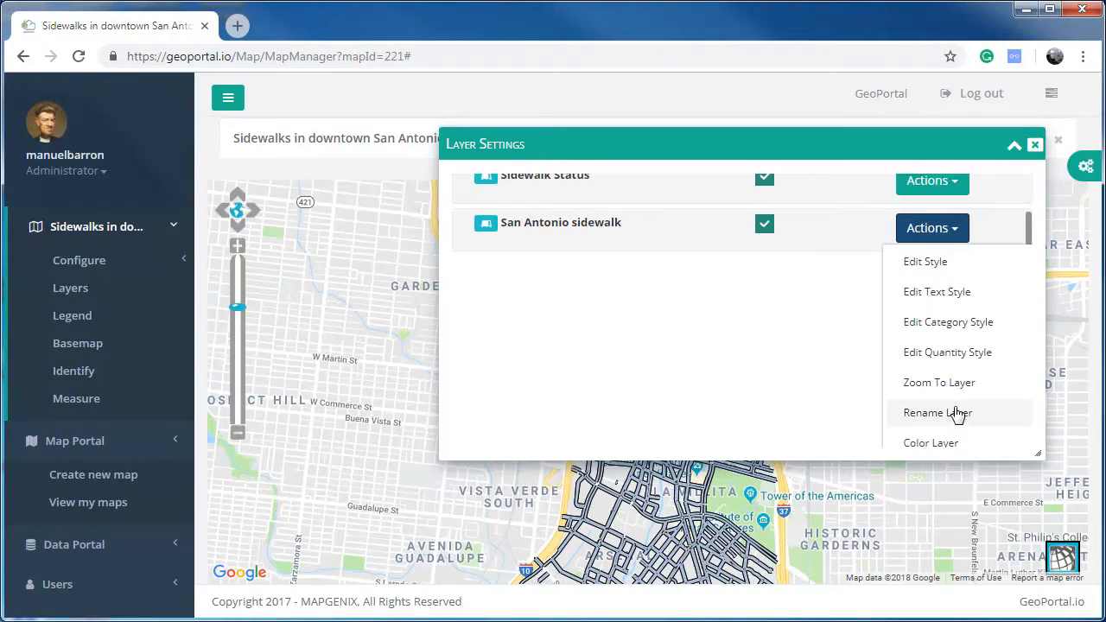
click(955, 413)
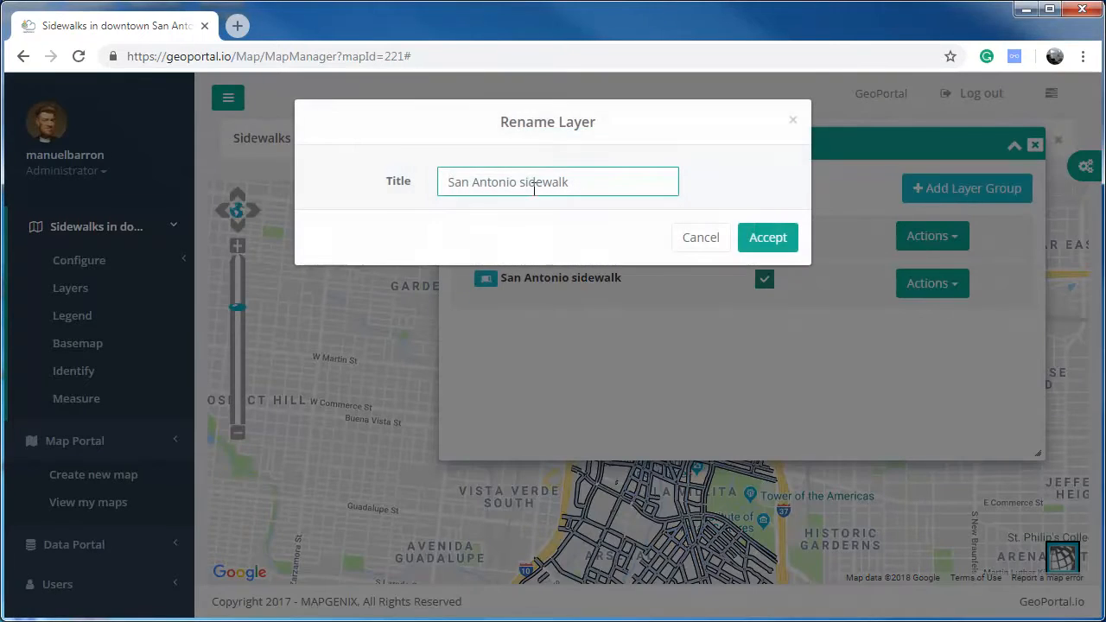
text(Sidewalk Width)
click(765, 247)
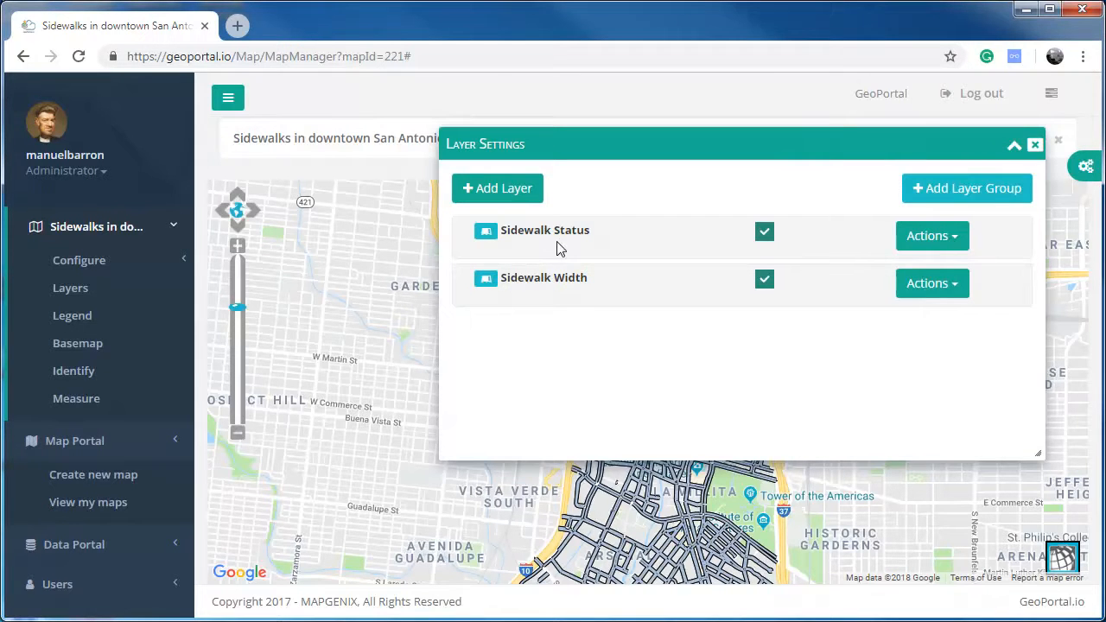
- Set up a category style for the Sidewalk Status layer and classify it by the Status column
click(957, 239)
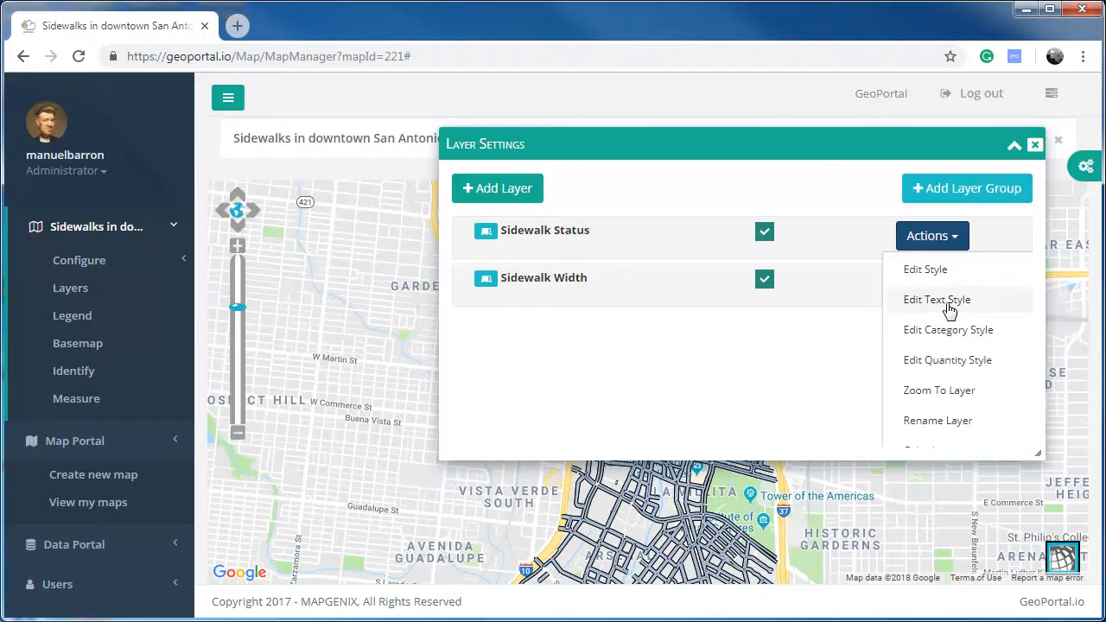
click(947, 331)
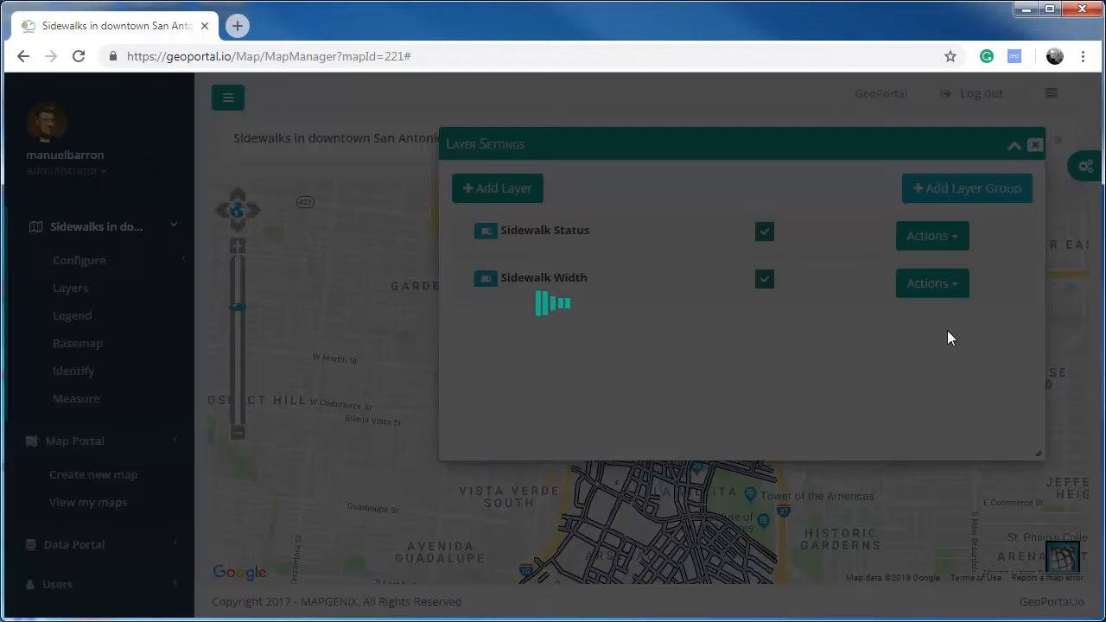
click(714, 183)
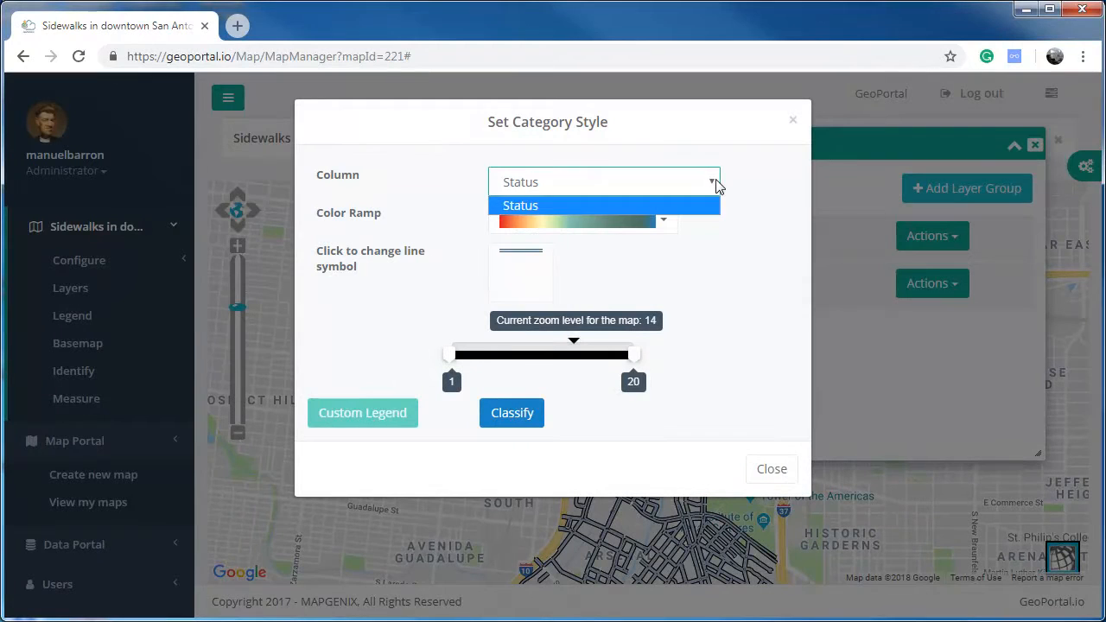
click(716, 185)
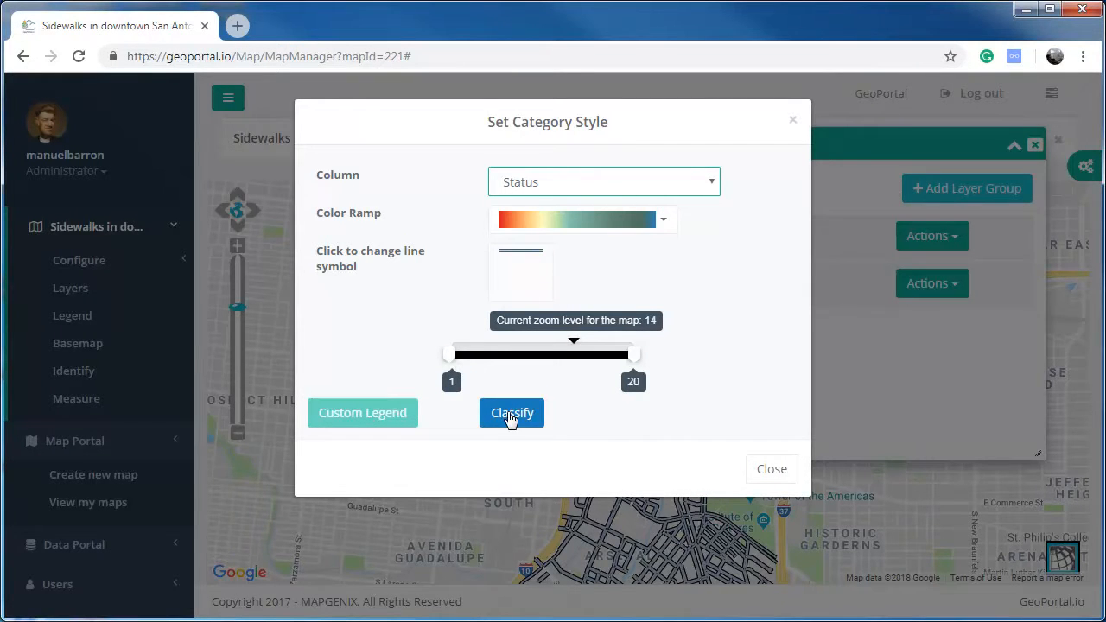
click(508, 416)
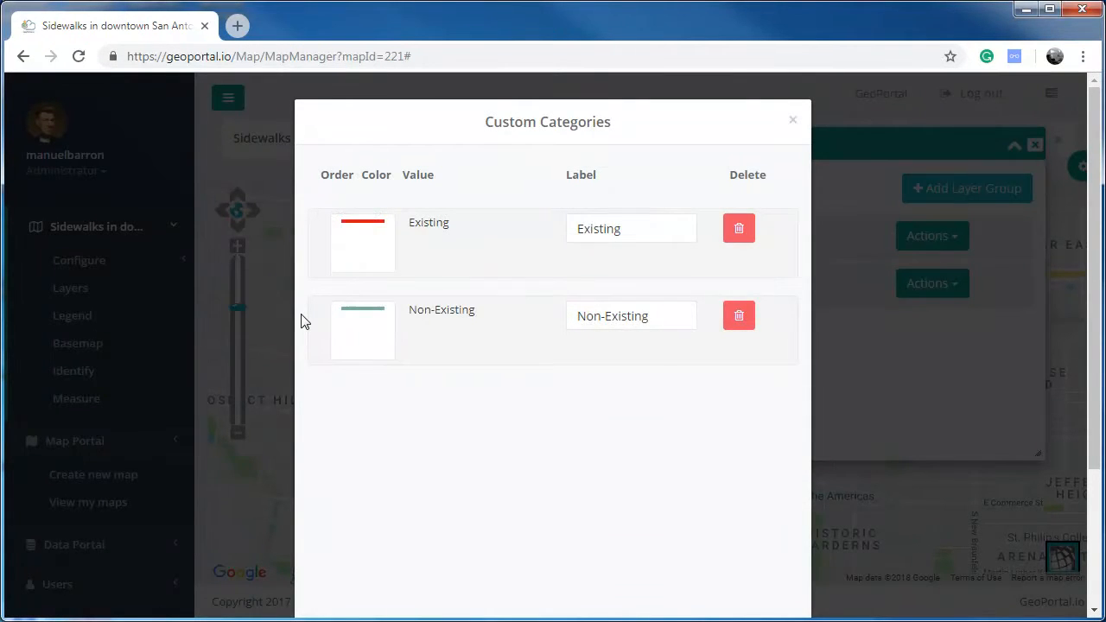
- Restyle the Existing category's line with a medium green fill and a line width of 6
click(366, 231)
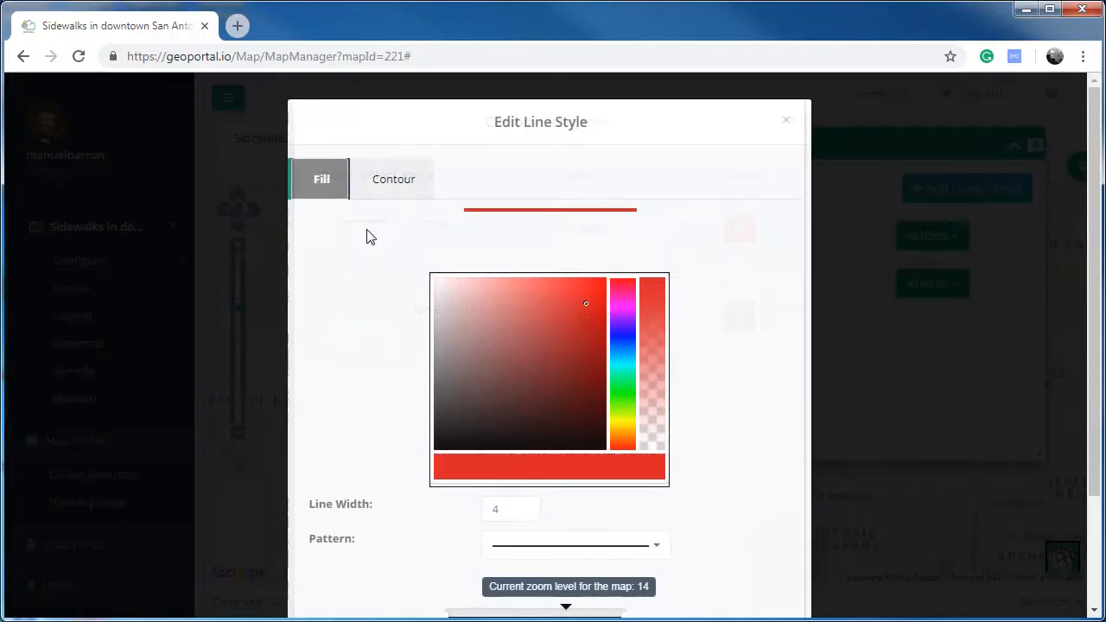
click(579, 408)
click(579, 380)
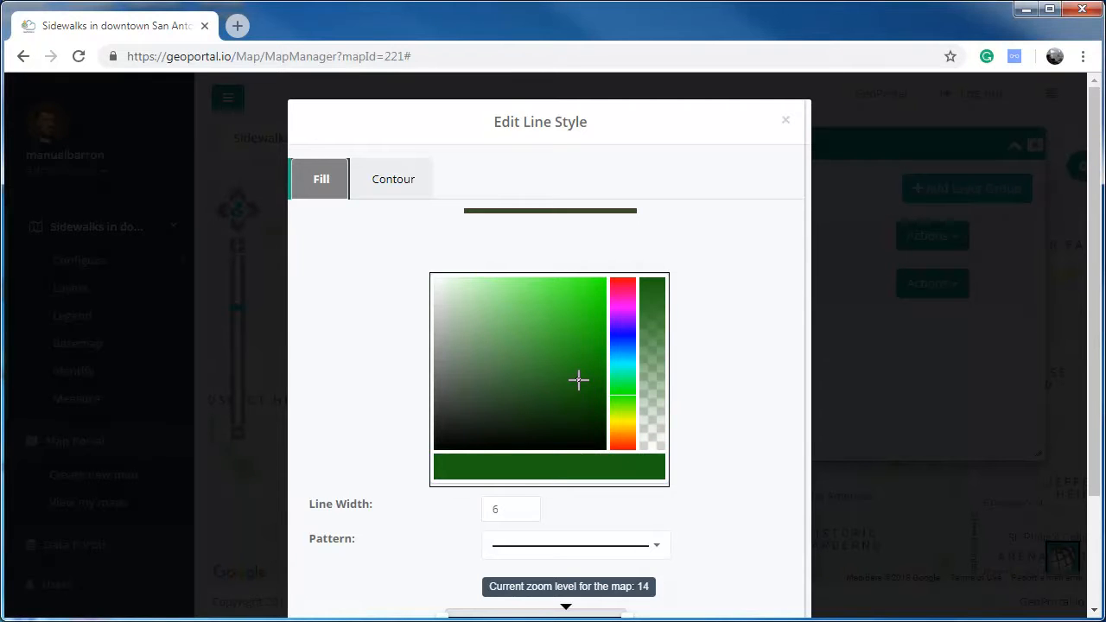
click(527, 348)
scroll(748, 341, down, 2)
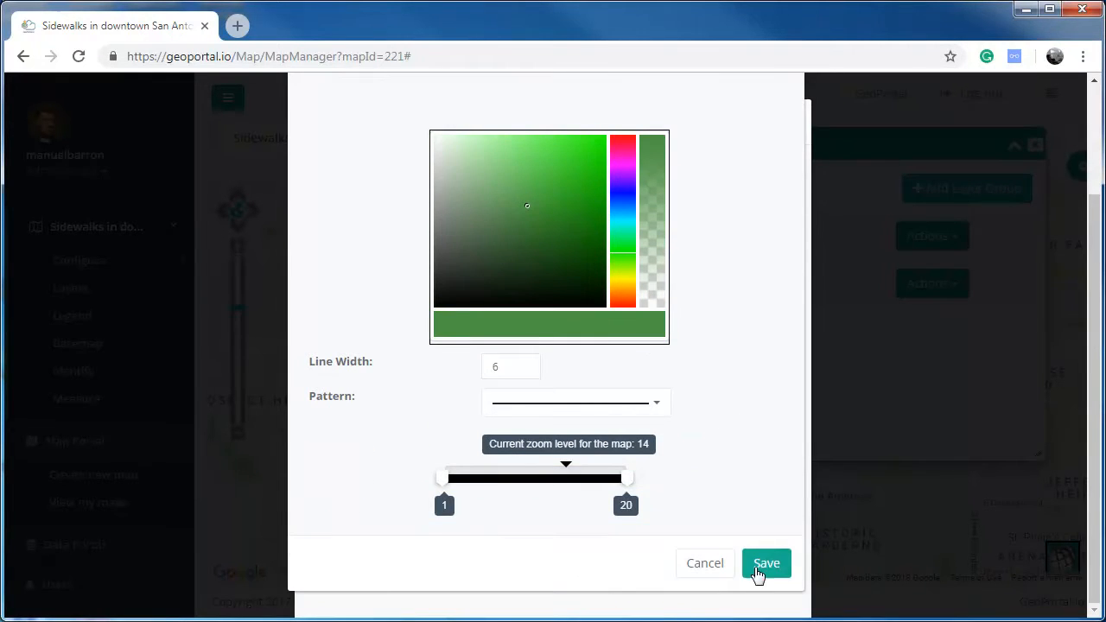
click(766, 563)
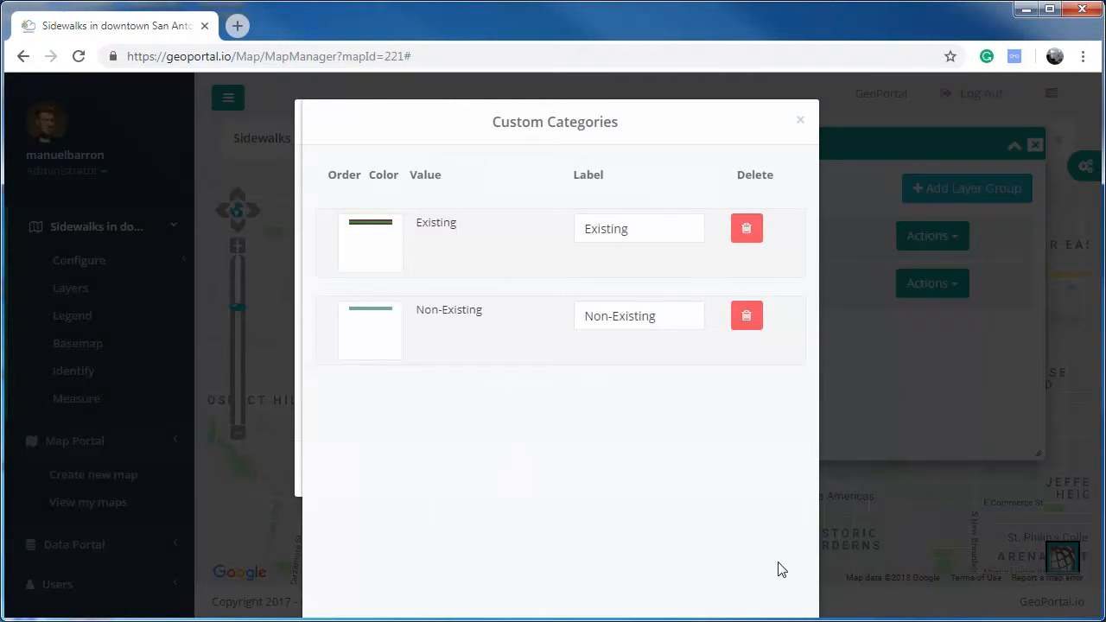
- Change the label of the Non-Existing category to "Planned"
click(676, 315)
key(ctrl+a)
key(BackSpace)
text(Planned)
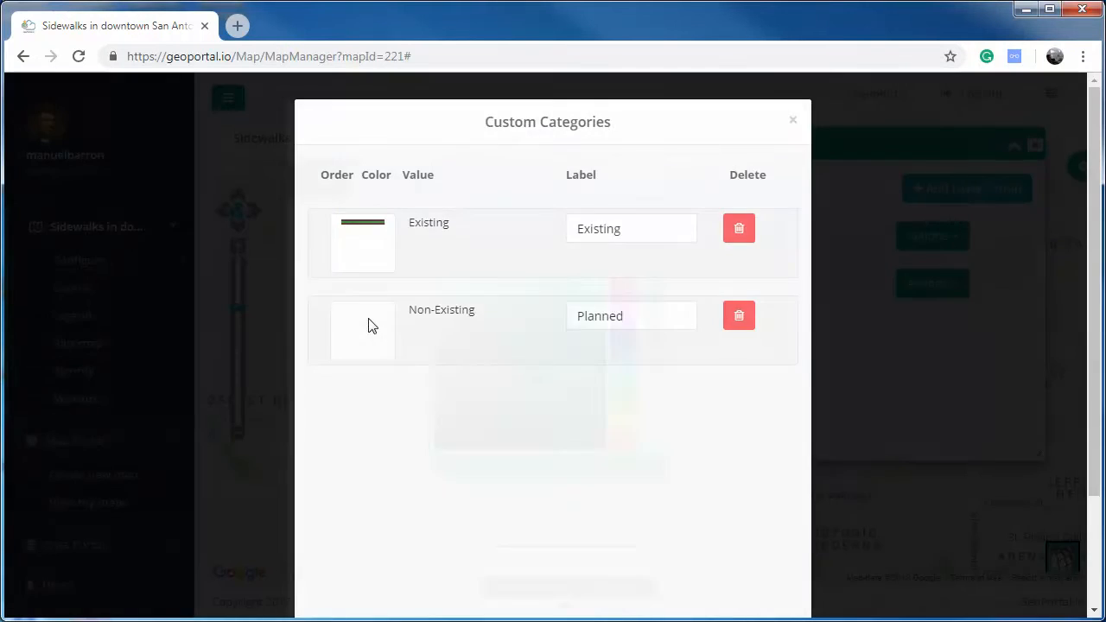
- Restyle the Non-Existing category's line with an orange fill, a line width of 6 and a yellow dash-dot contour
click(370, 325)
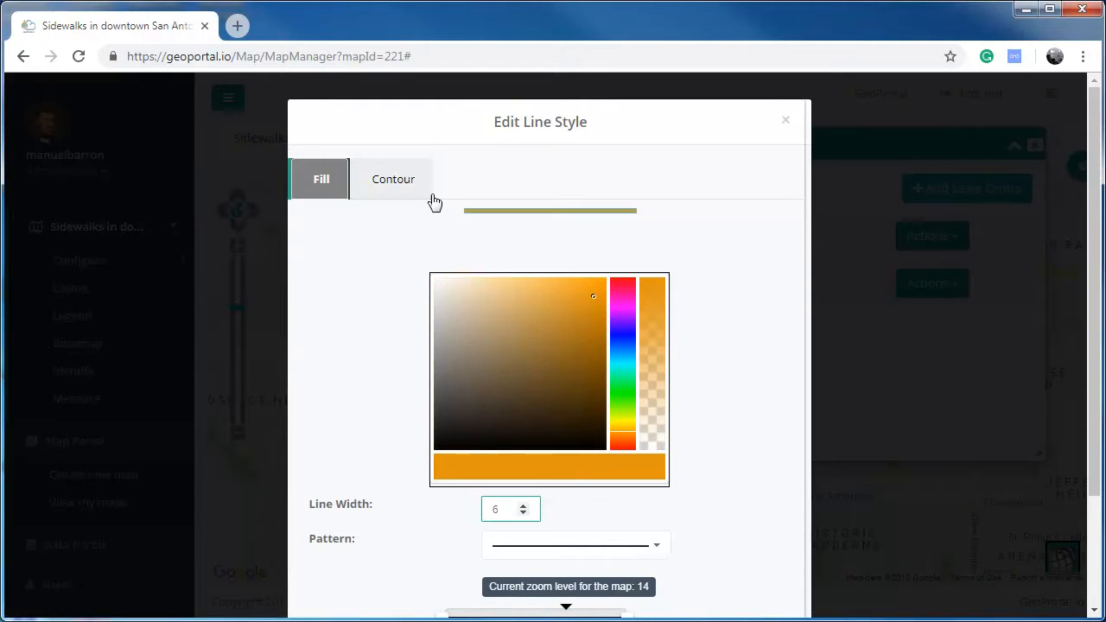
click(400, 180)
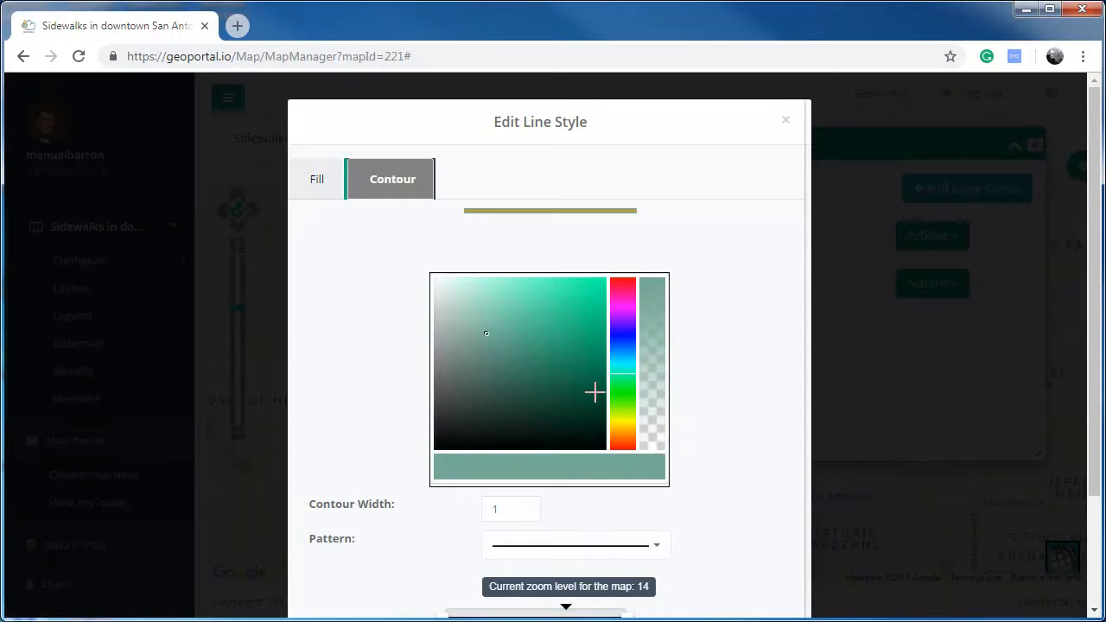
click(659, 549)
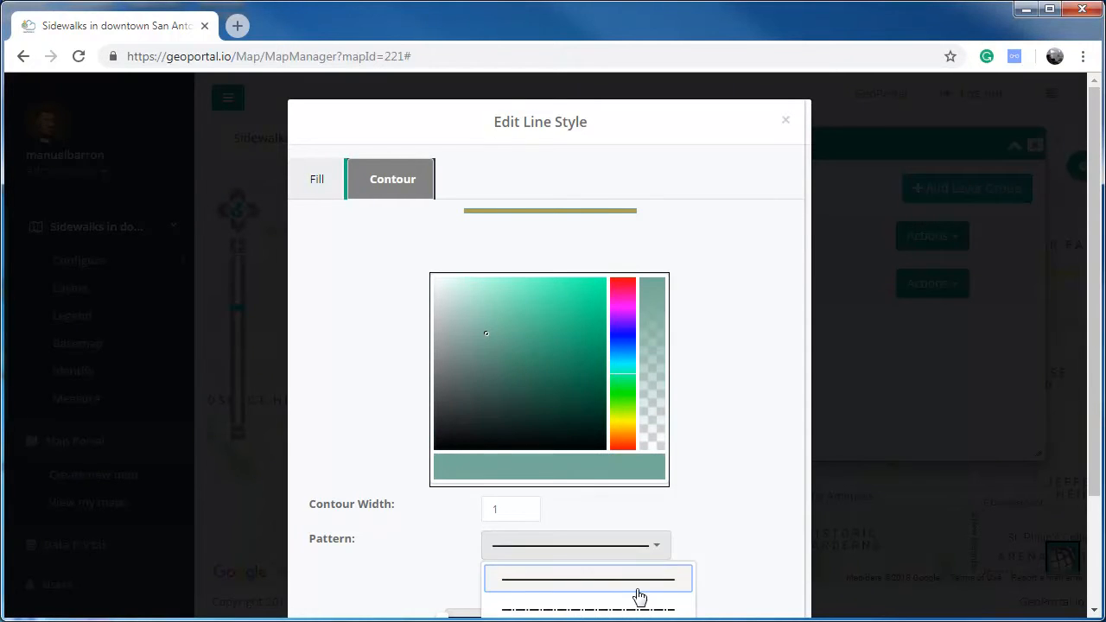
click(639, 611)
click(634, 426)
mouse_move(652, 428)
mouse_down()
mouse_move(638, 302)
mouse_move(647, 275)
mouse_up()
click(317, 180)
scroll(765, 366, down, 2)
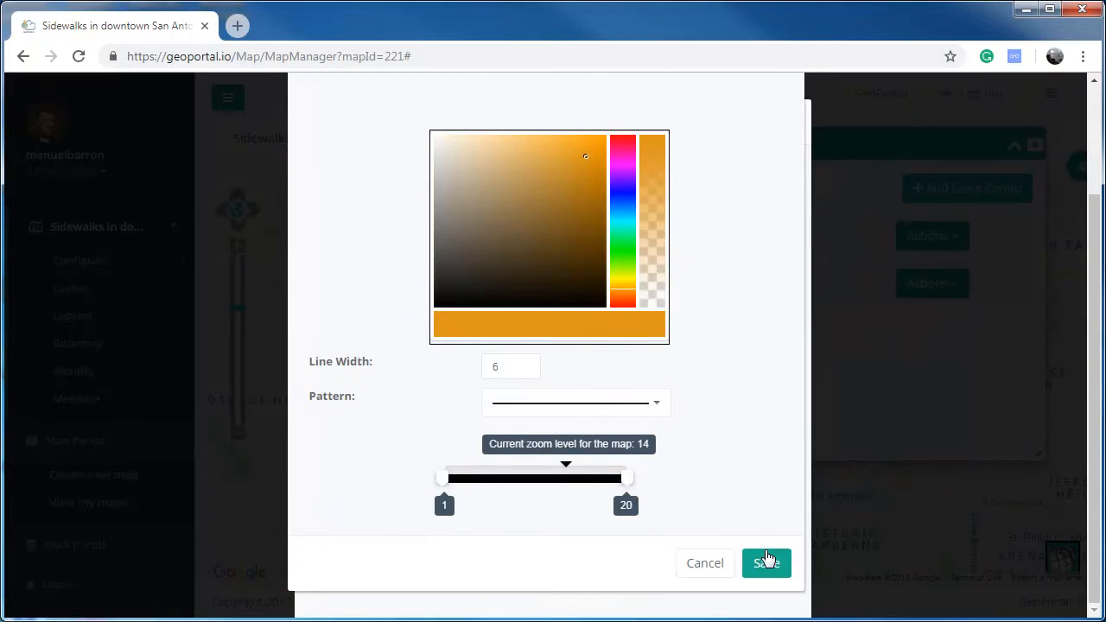
click(767, 564)
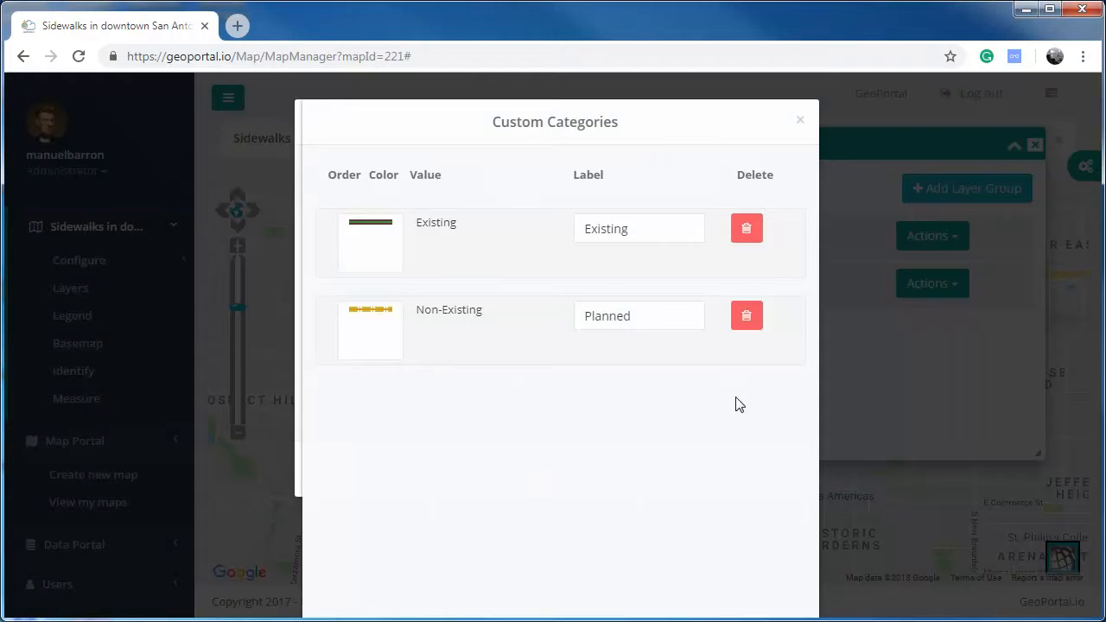
- Save the custom categories and close the Sidewalk Status layer's category style settings
drag(478, 122, 297, 0)
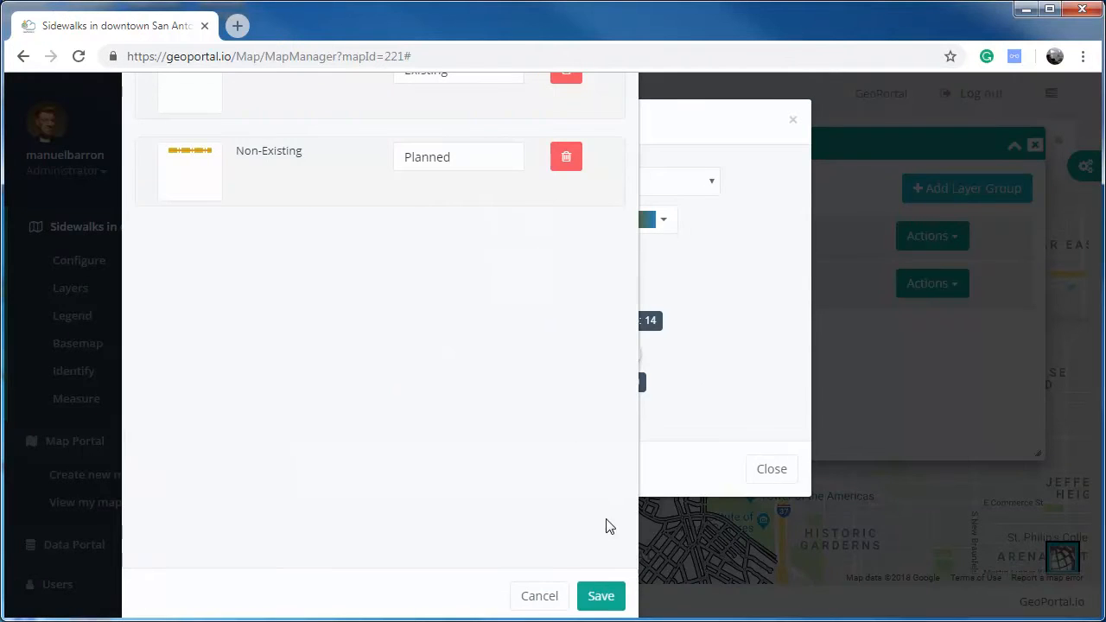
click(602, 597)
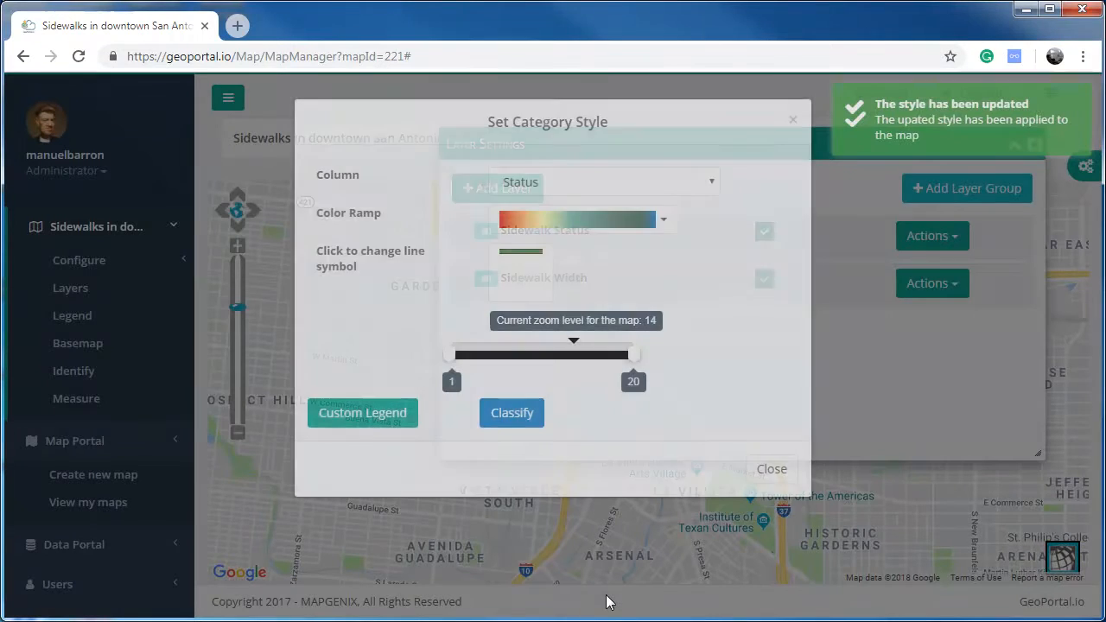
click(771, 469)
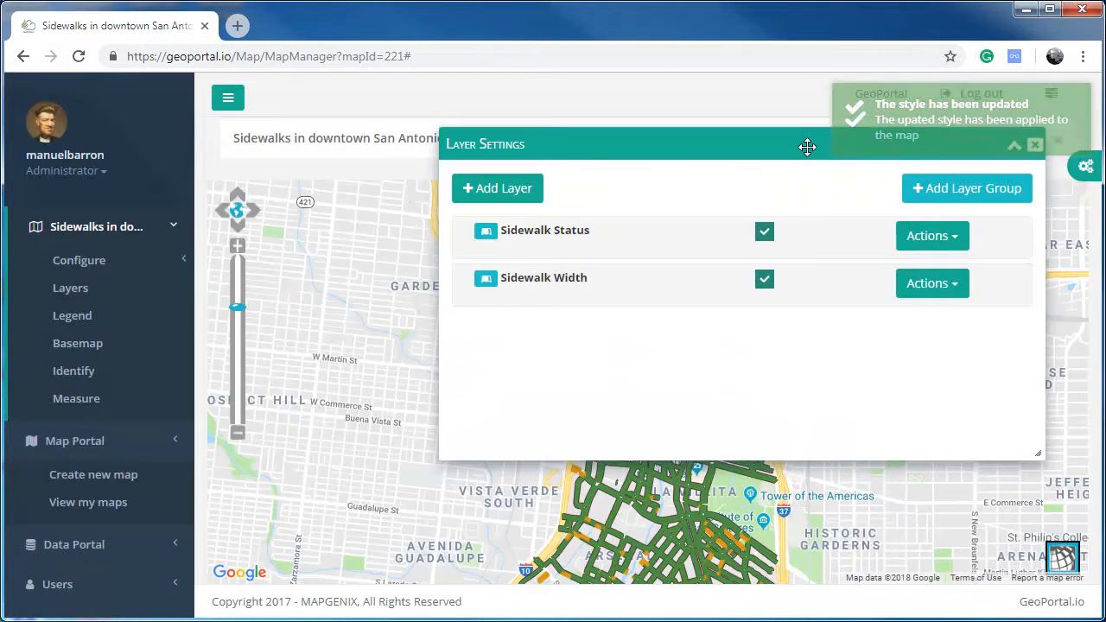
- Check the restyled Sidewalk Status categories on the map and in the map legend
click(1013, 151)
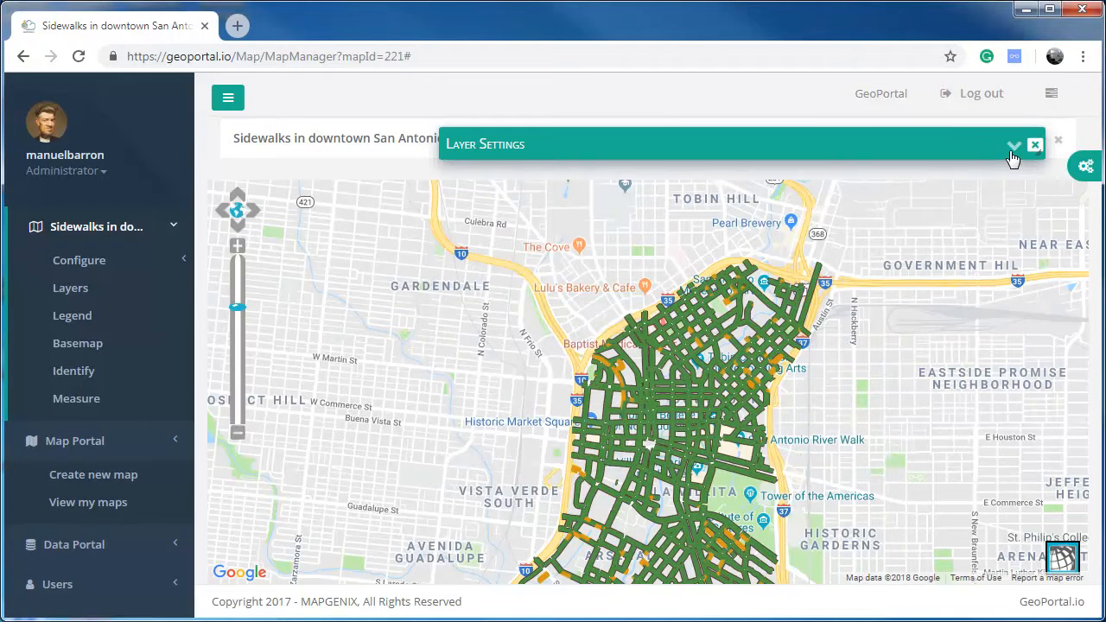
click(73, 317)
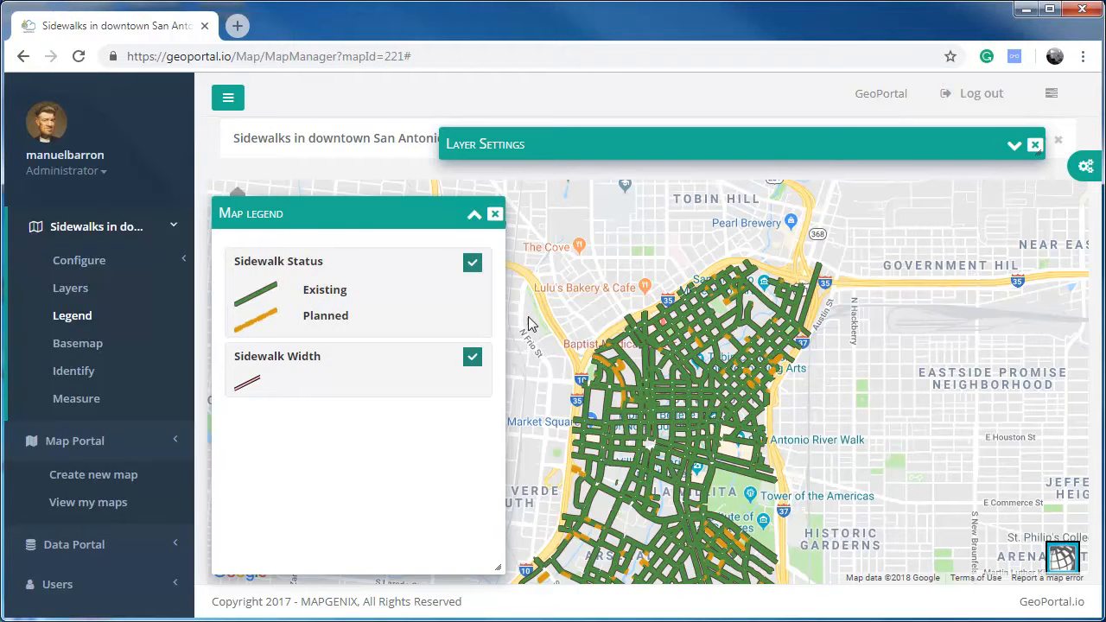
click(494, 214)
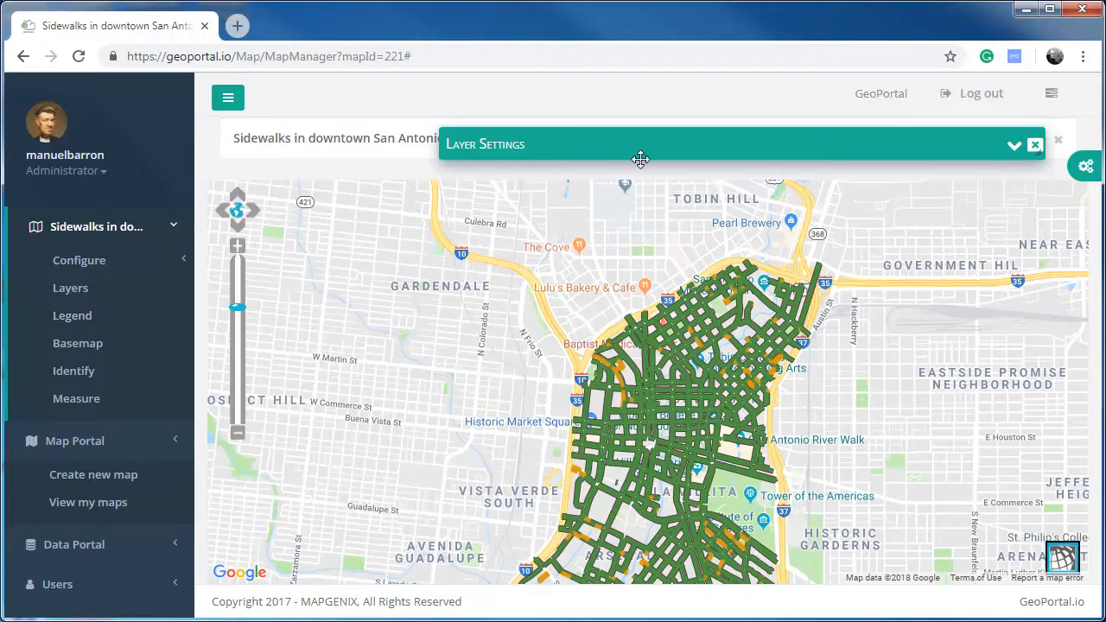
- Start a quantity style for the Sidewalk Width layer, using the Width column and Quantile mode
click(1014, 147)
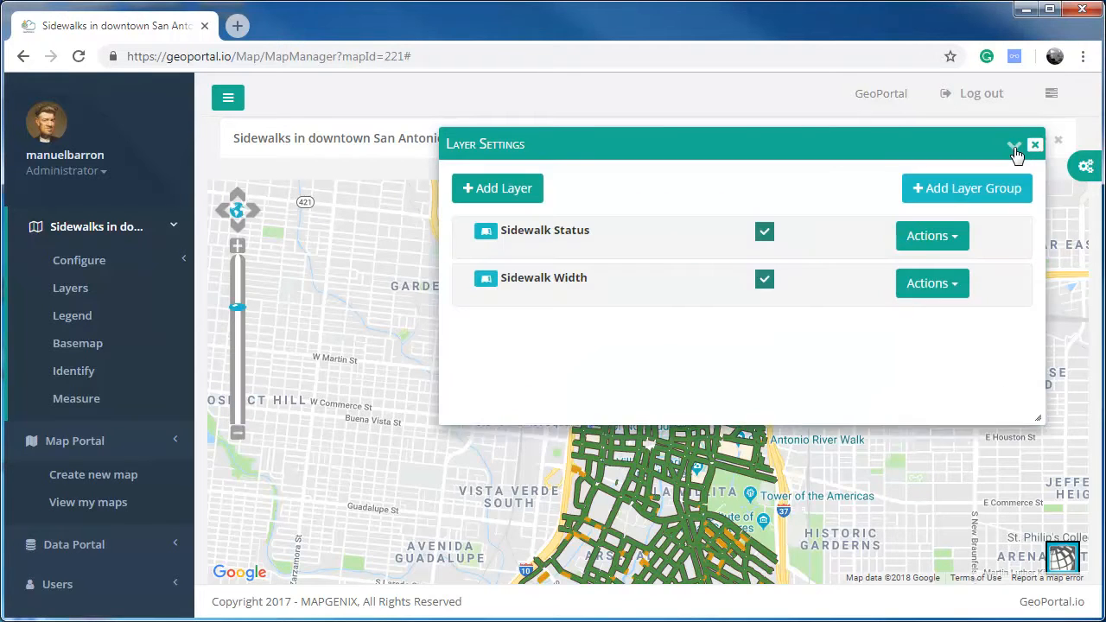
click(954, 288)
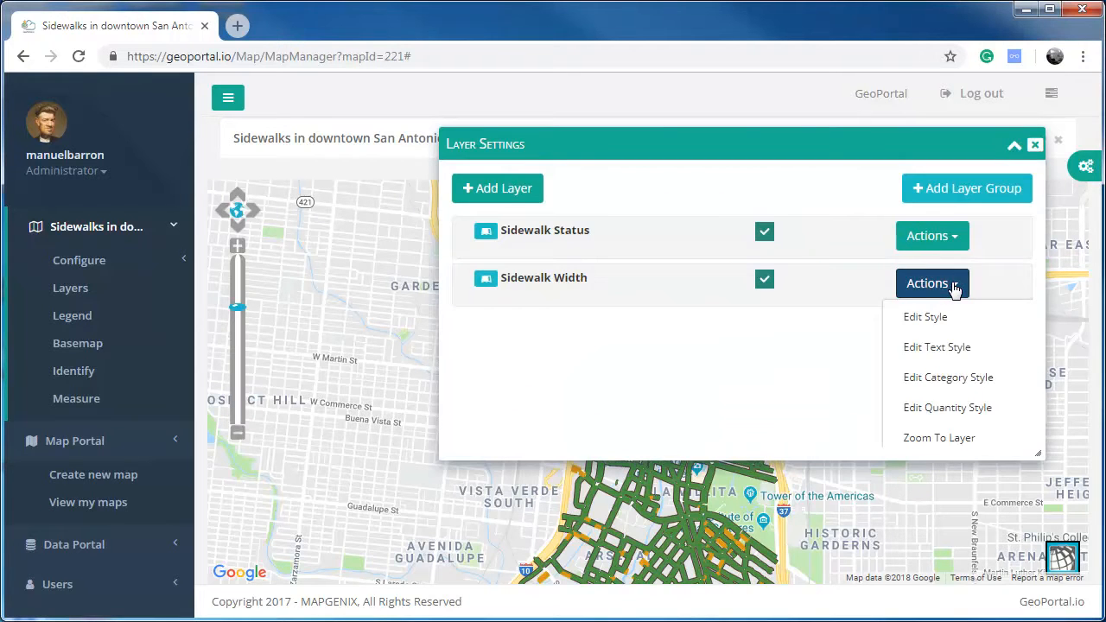
click(951, 411)
click(715, 182)
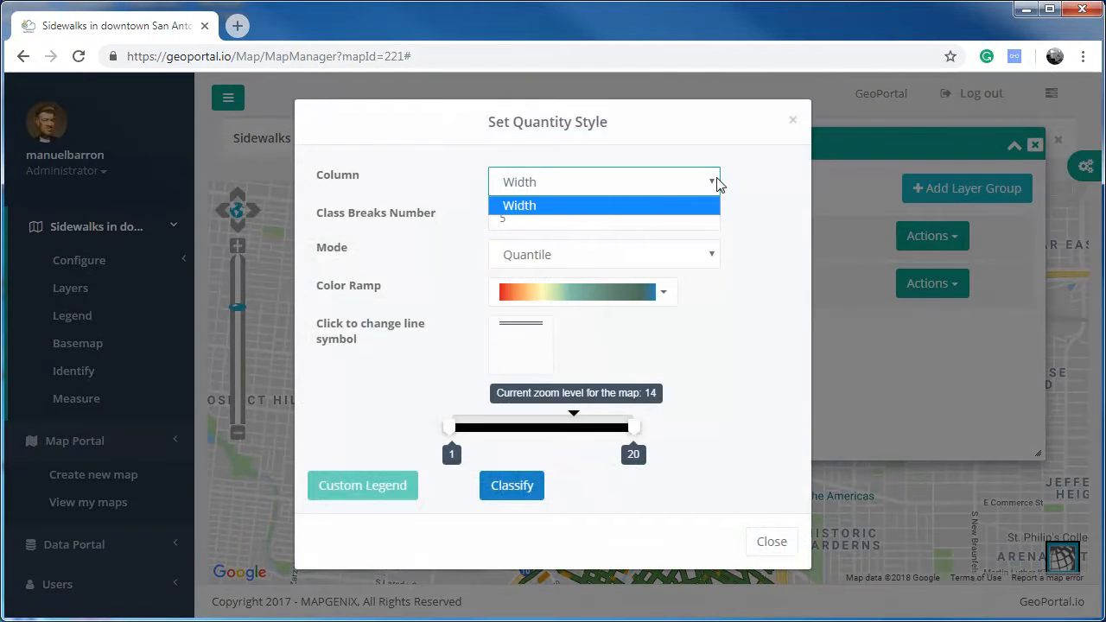
click(553, 208)
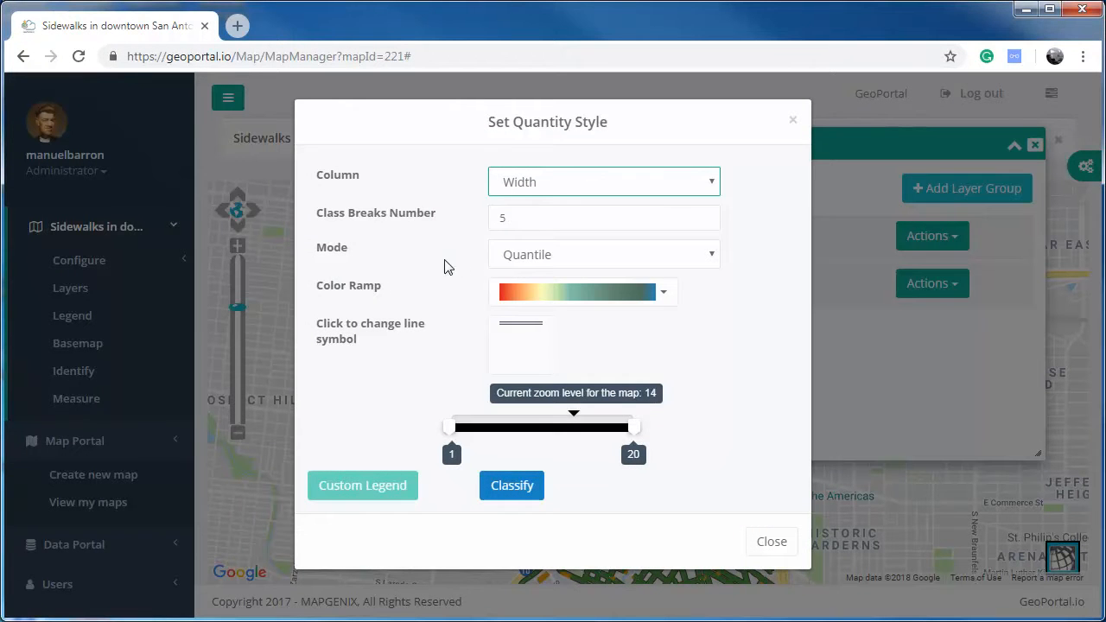
click(707, 259)
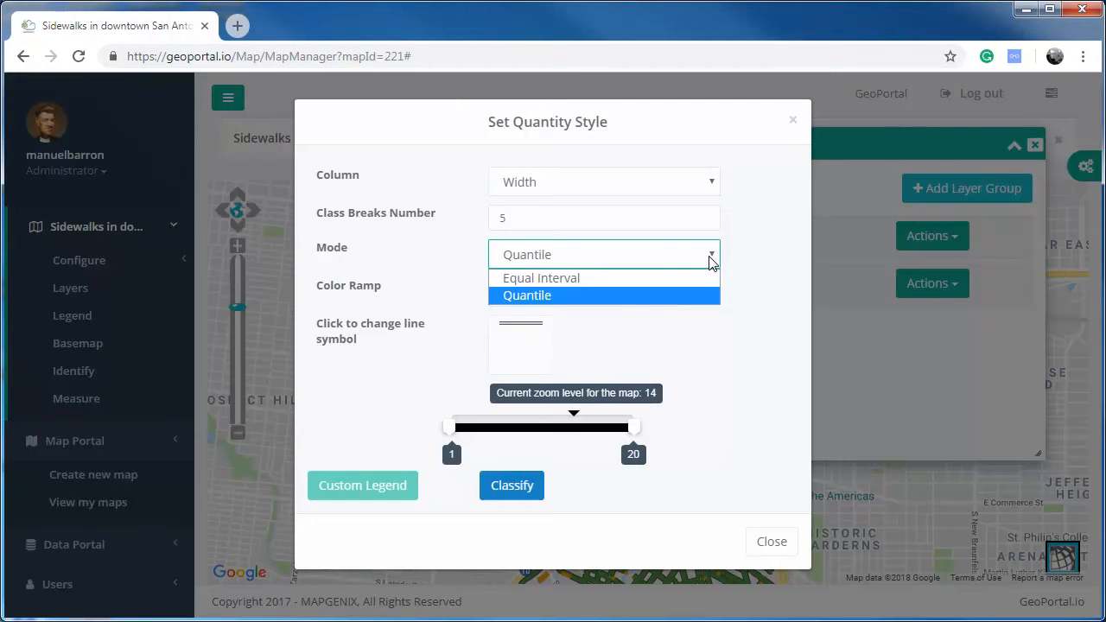
click(550, 297)
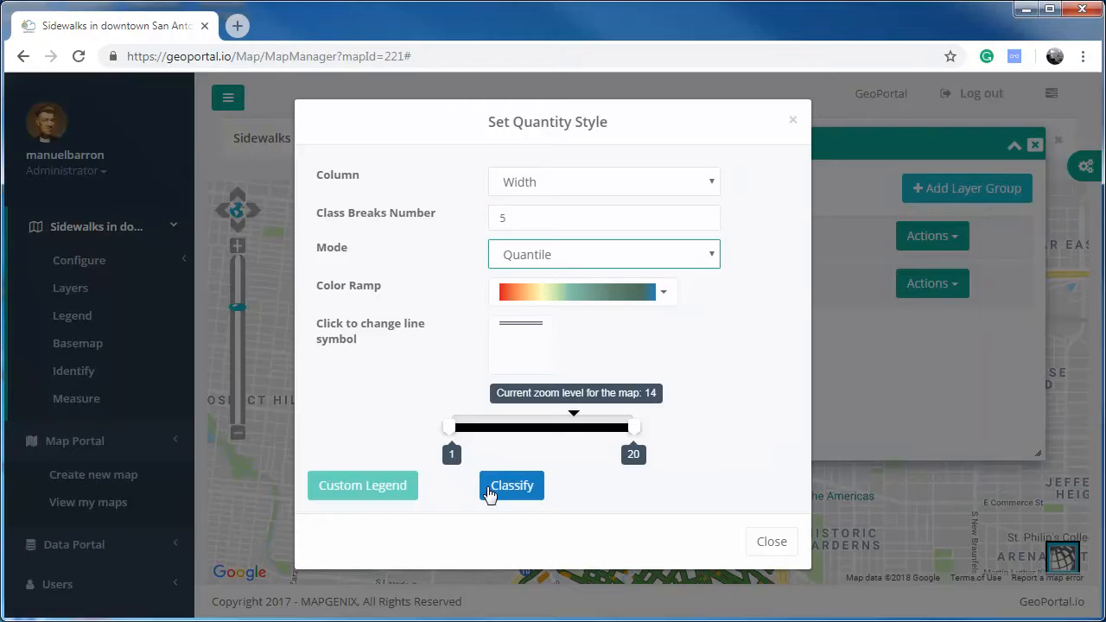
- Choose the orange-to-brown color ramp for the quantity style and classify the Sidewalk Width layer
click(664, 293)
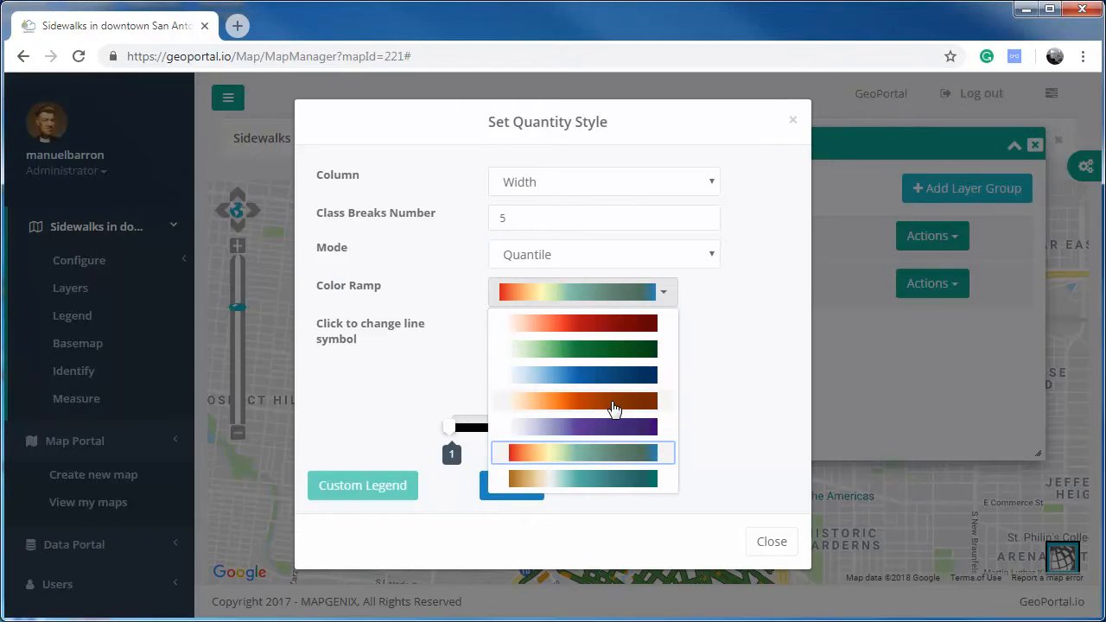
click(612, 408)
click(509, 489)
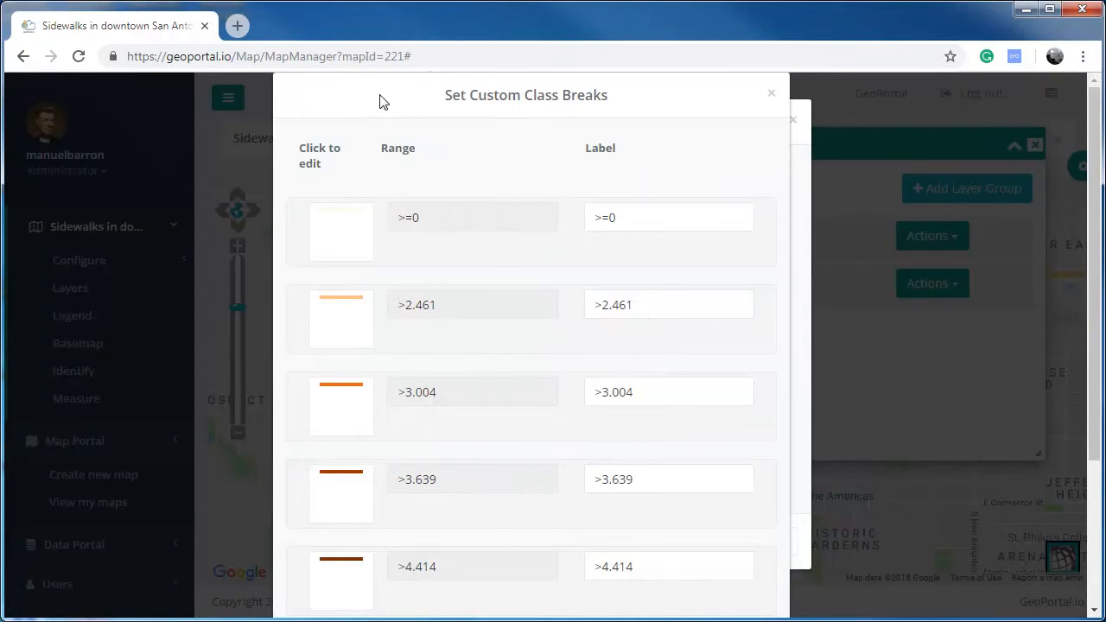
- Change the line color of the lowest width class, >=0, to golden yellow
click(337, 227)
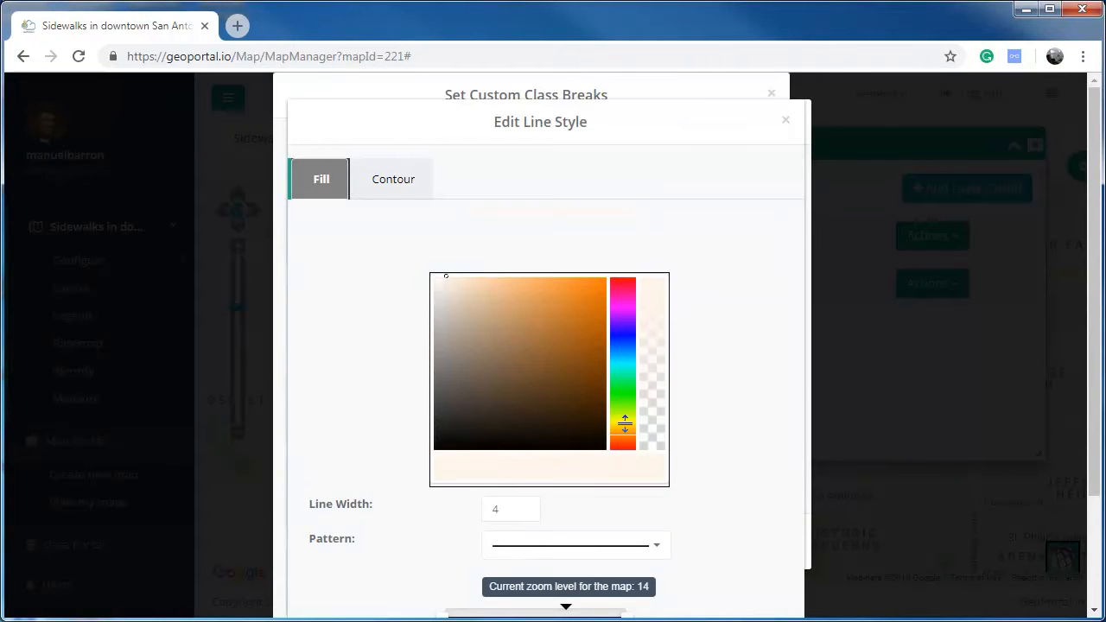
click(629, 426)
click(555, 309)
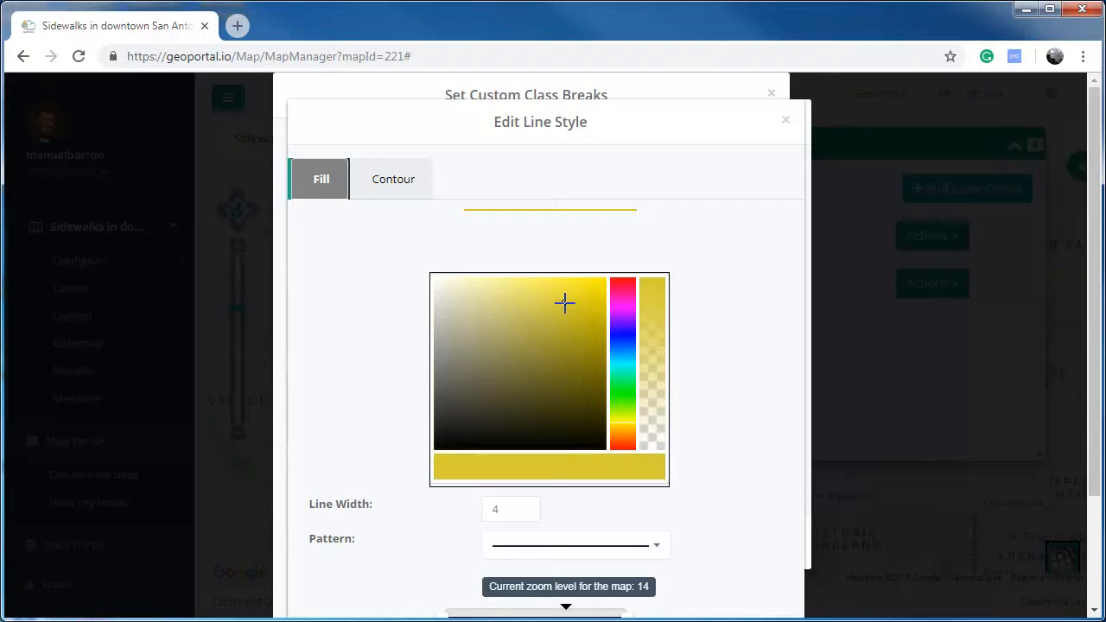
scroll(775, 511, down, 2)
click(767, 582)
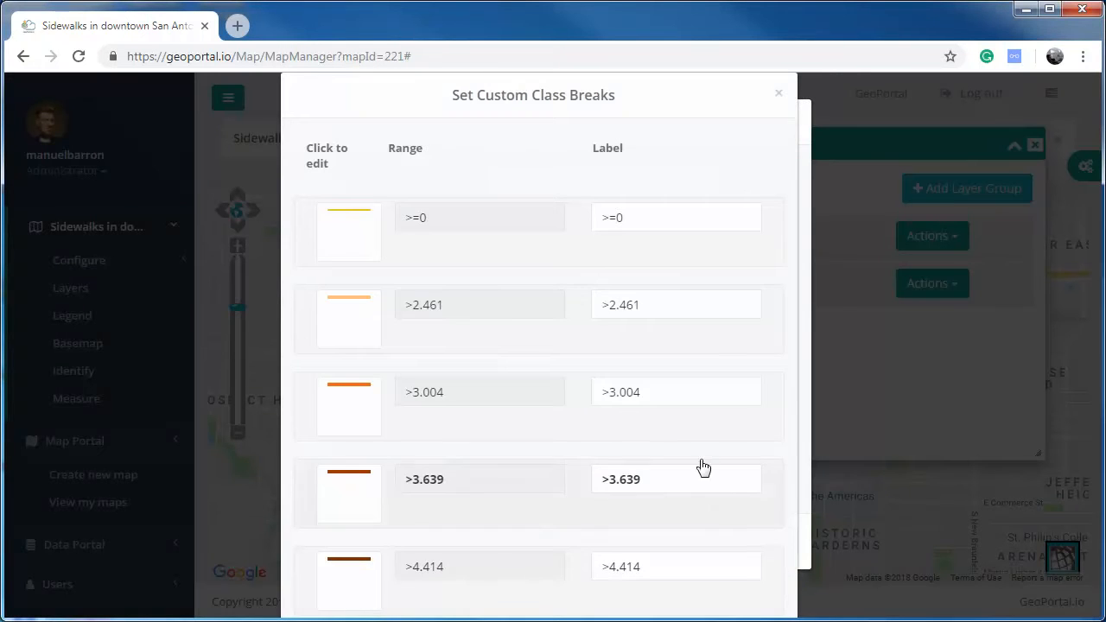
- Label the lowest width class, >=0, as "Less than 2.4 m"
click(639, 219)
key(BackSpace)
key(BackSpace)
key(BackSpace)
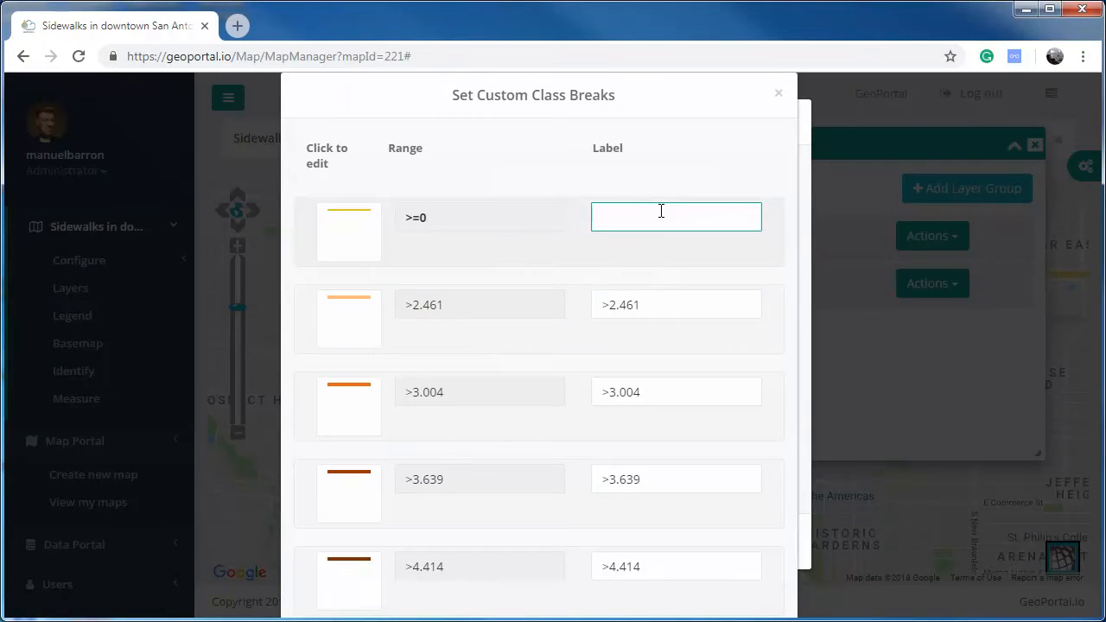
text(Less than 2.4 m)
- Label the highest width class, >4.414, as "More than 4.4 m"
click(656, 570)
key(BackSpace)
key(BackSpace)
key(BackSpace)
key(BackSpace)
key(BackSpace)
key(BackSpace)
text(Mo)
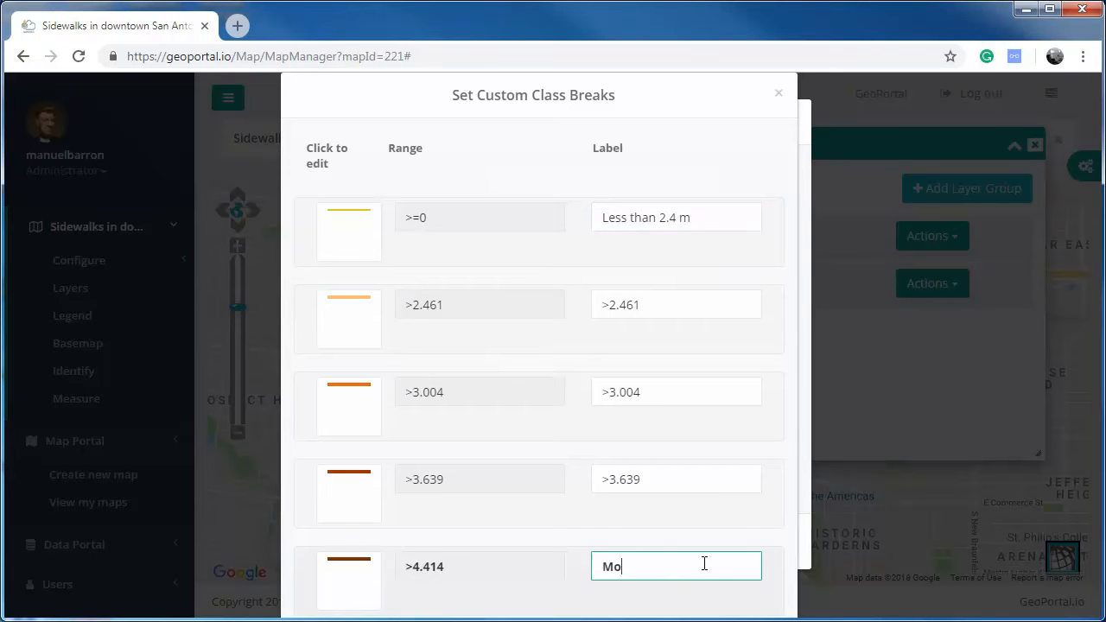
text(re than 4.4 m)
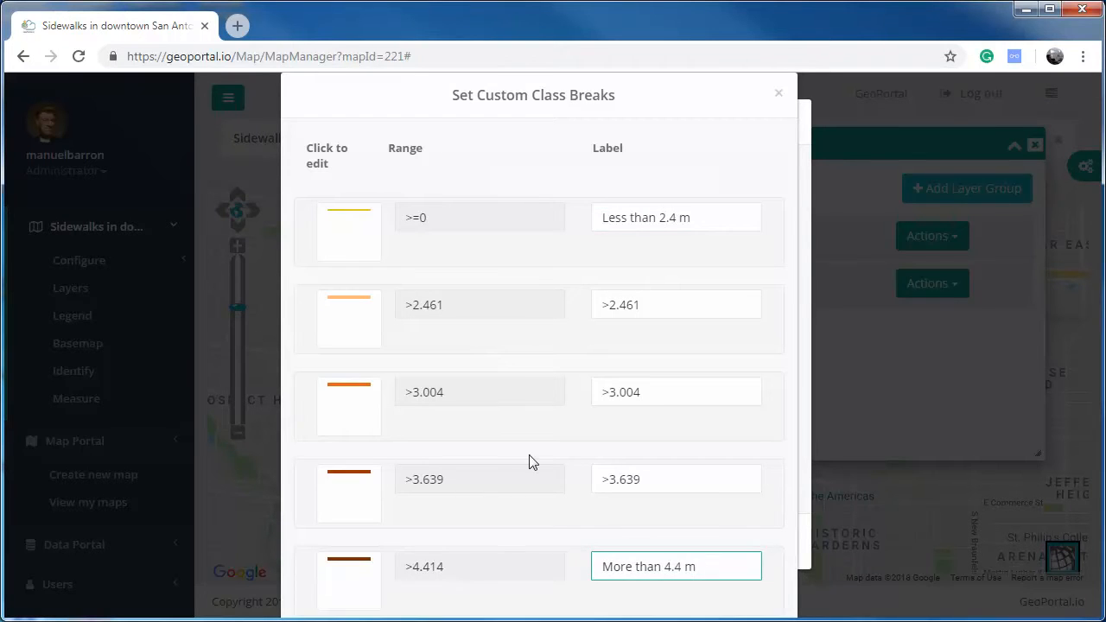
- Give the highest width class a line width of 6 and a near-black contour, and save the custom class breaks
click(351, 567)
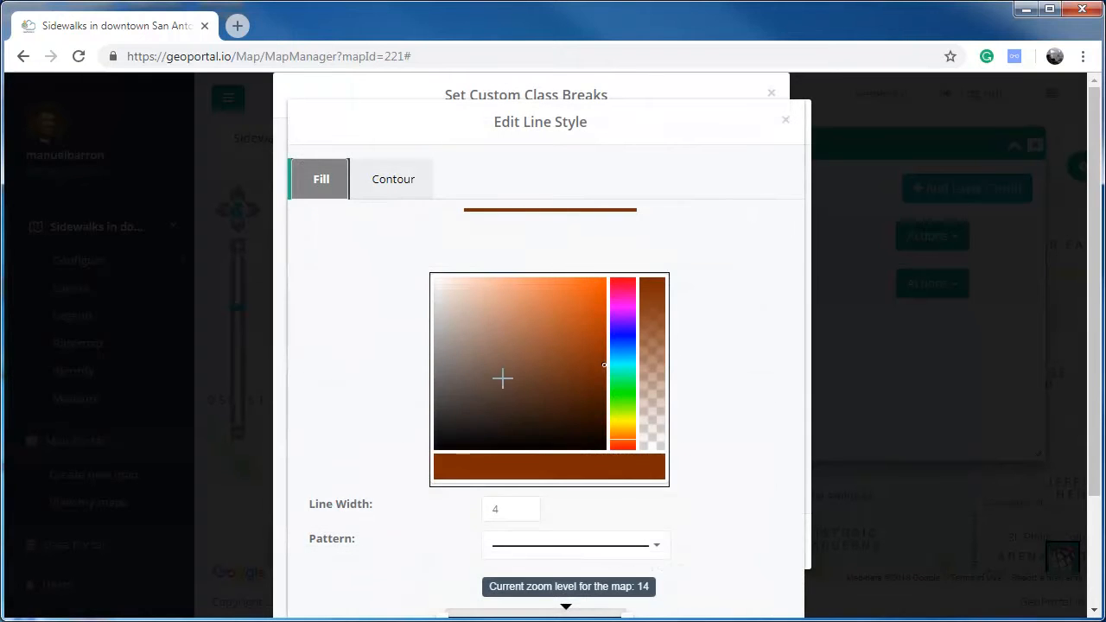
click(523, 507)
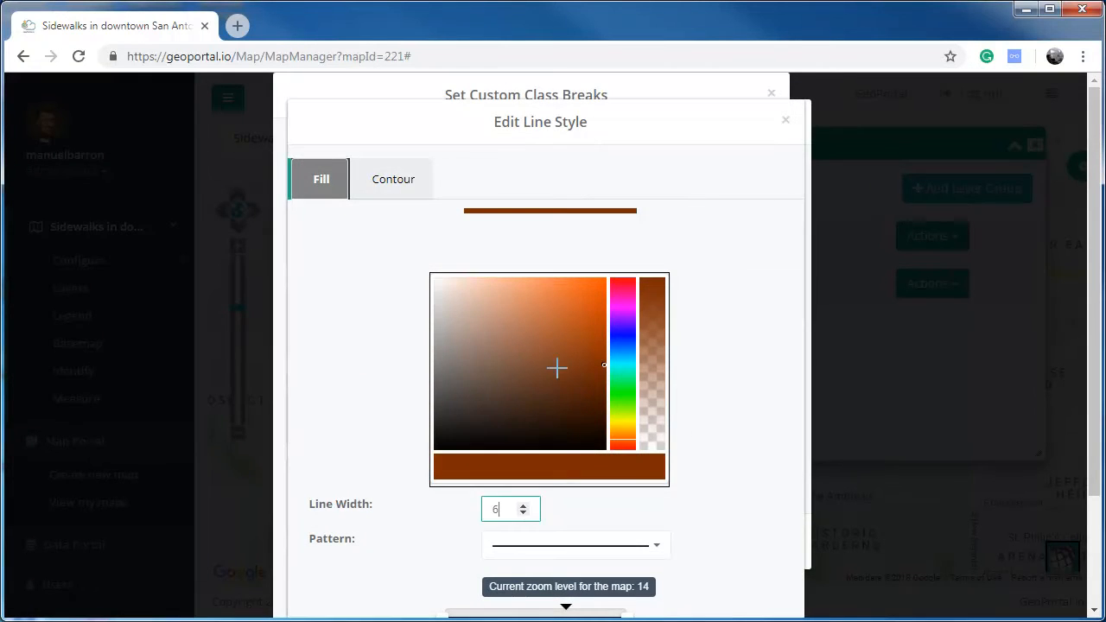
click(393, 179)
click(477, 433)
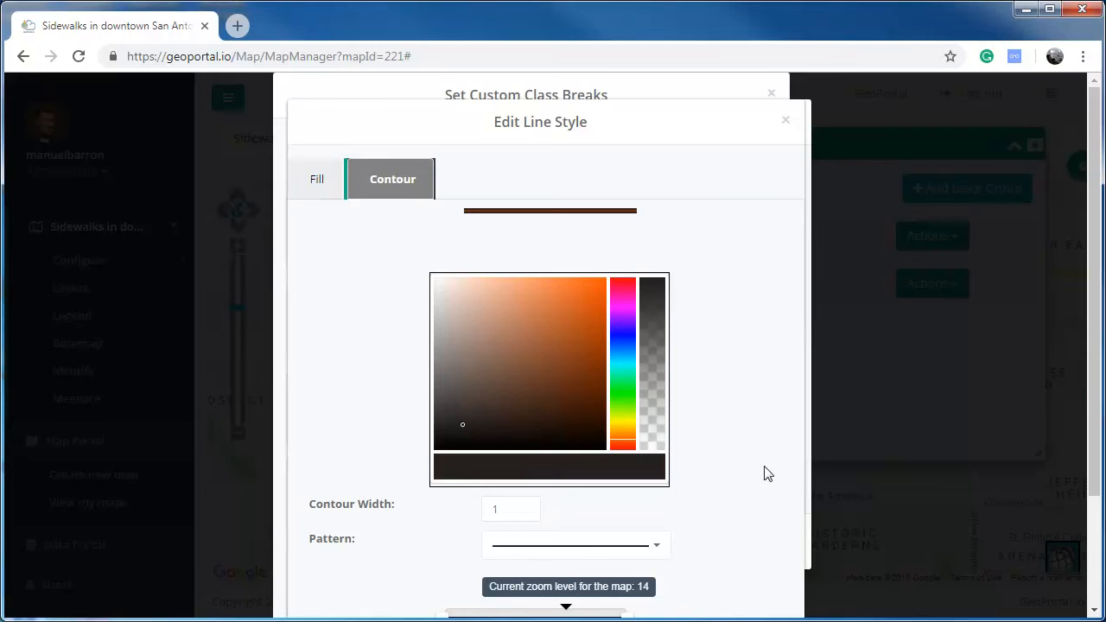
scroll(763, 473, down, 2)
click(768, 568)
drag(390, 98, 234, 0)
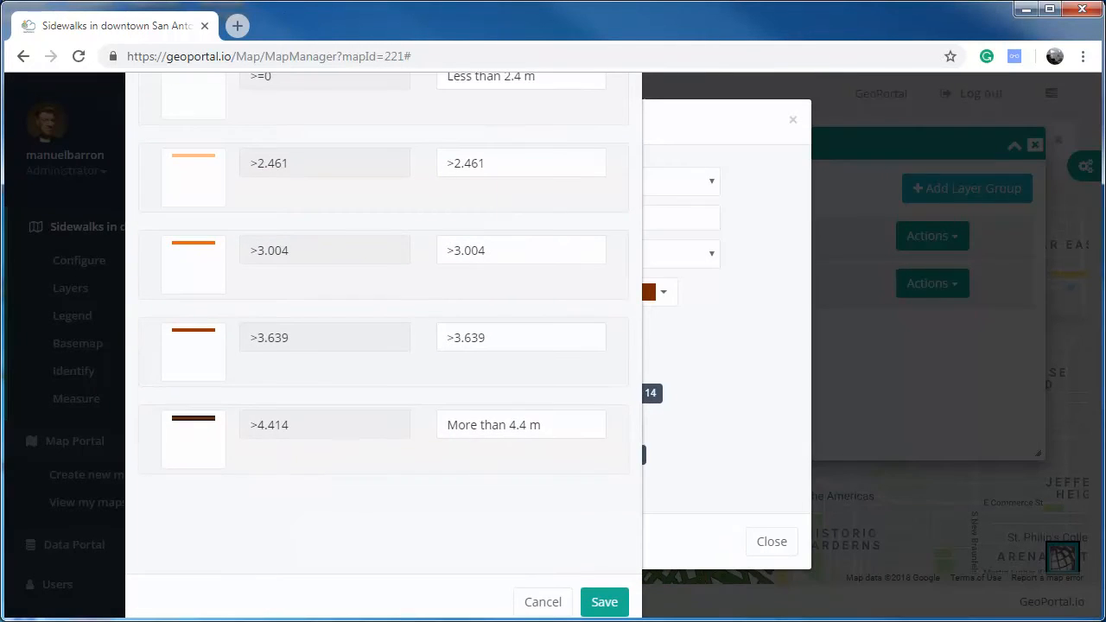
click(605, 601)
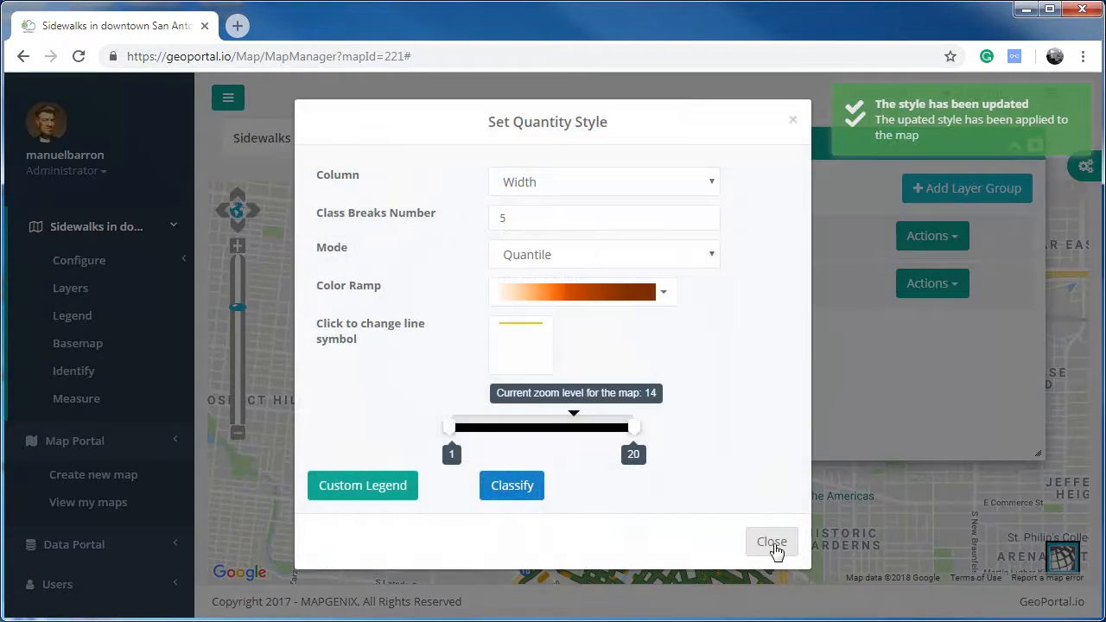
- Close the style and layer settings, open the map legend, and hide the Sidewalk Status layer to examine the Sidewalk Width styling downtown
click(769, 544)
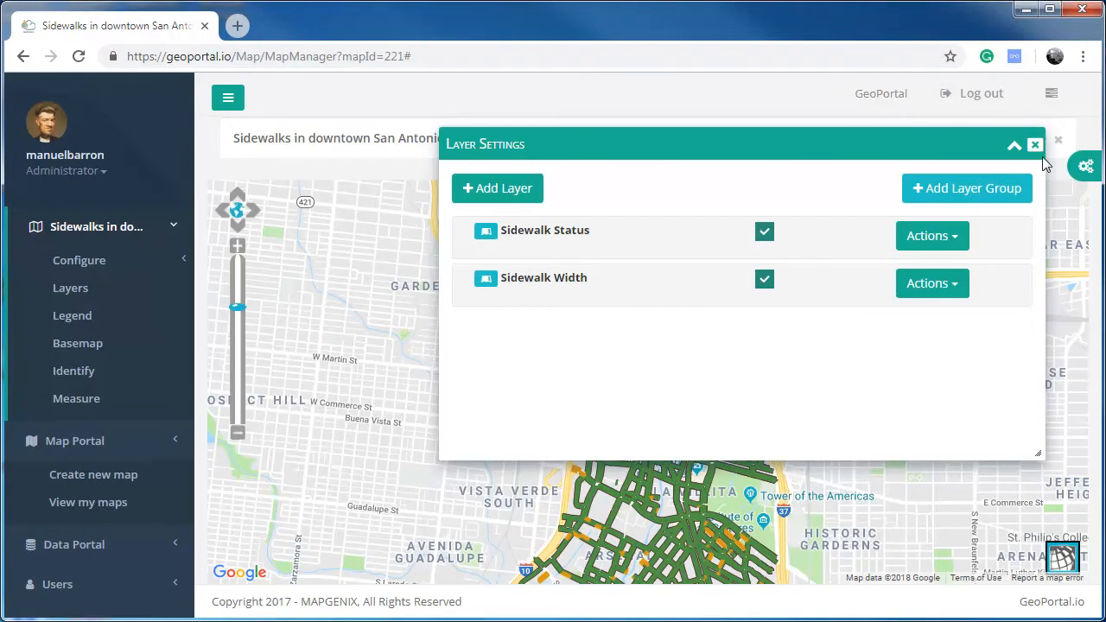
click(1034, 144)
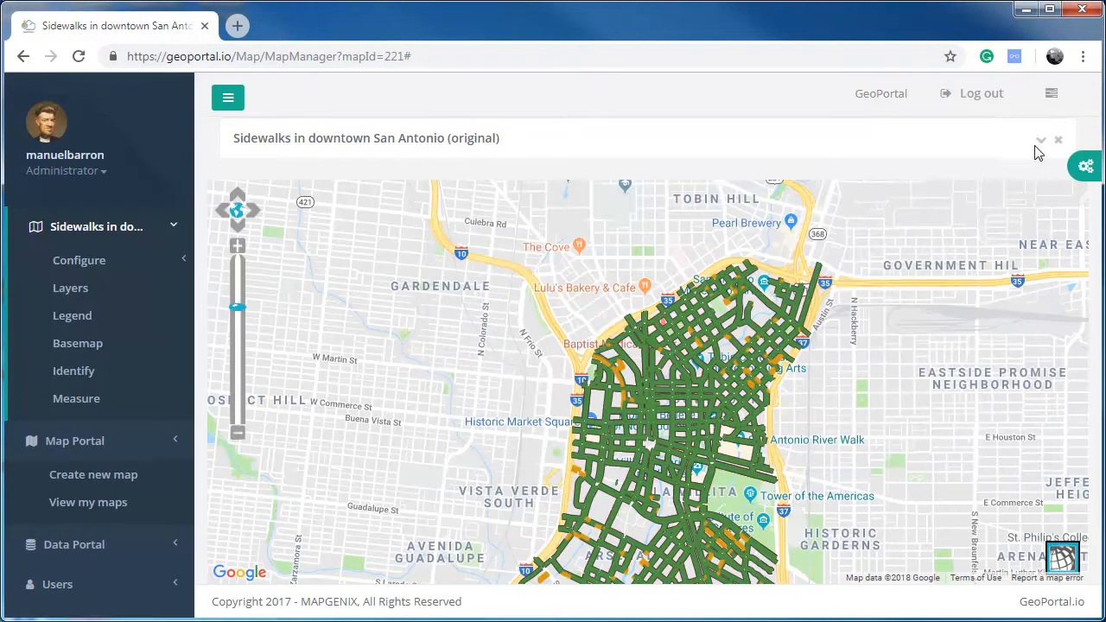
click(76, 320)
click(471, 264)
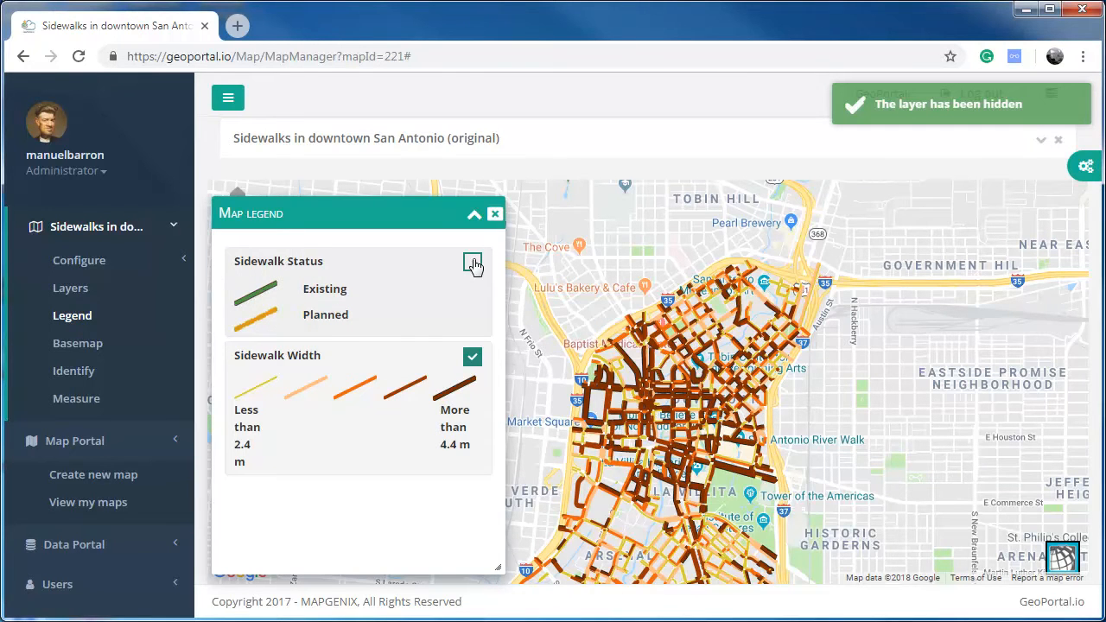
scroll(682, 412, up, 1)
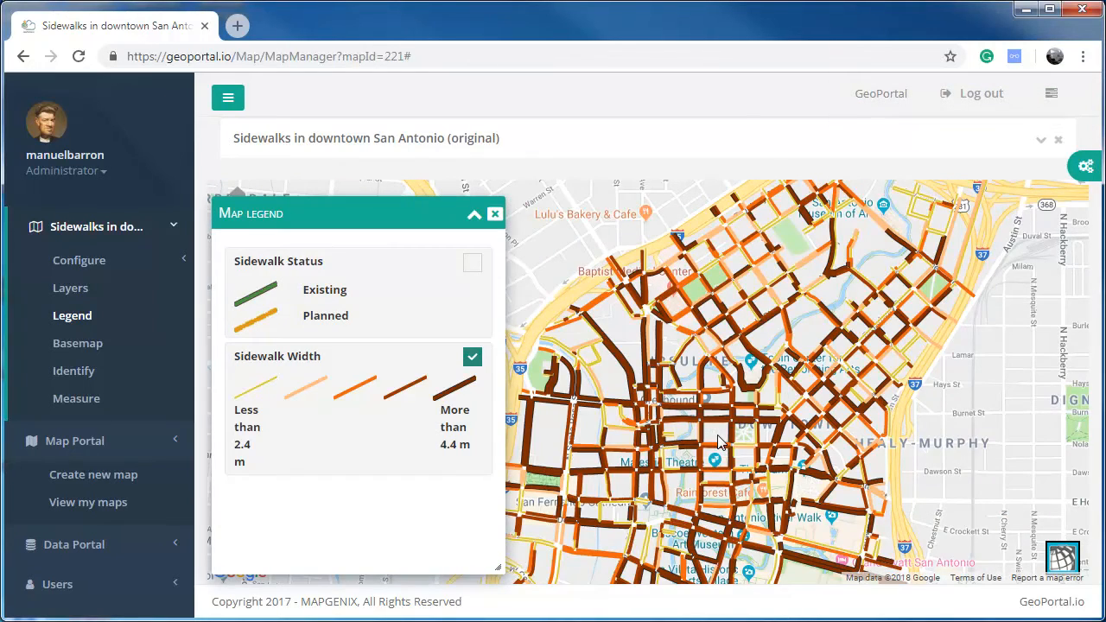
drag(717, 443, 817, 419)
drag(880, 402, 691, 421)
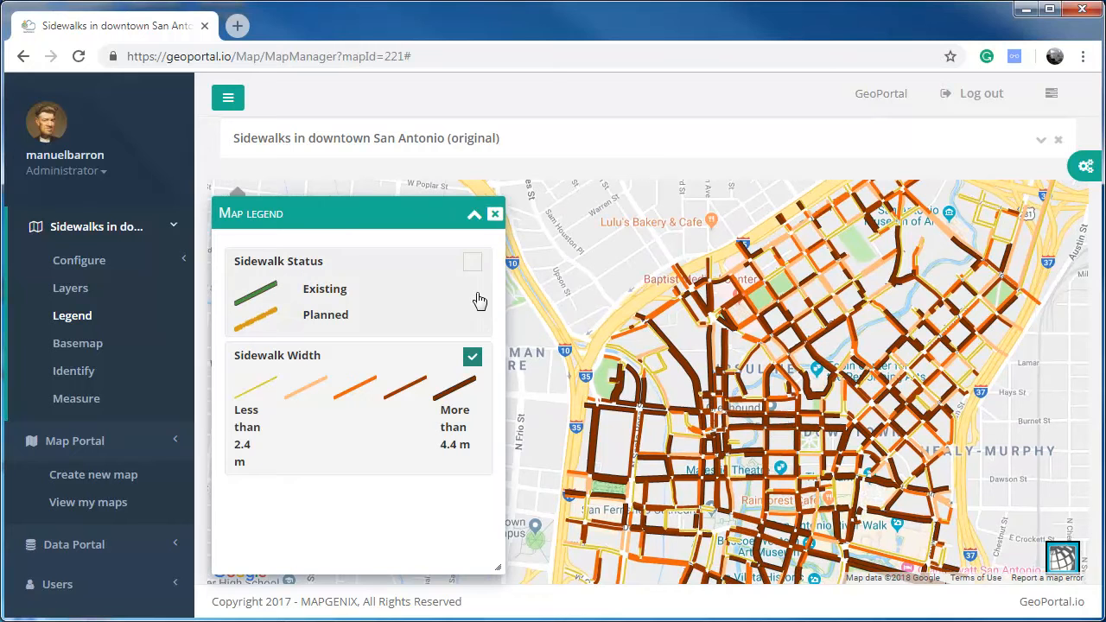
- Show the Sidewalk Status layer again and examine the existing and planned sidewalks south of downtown around Arsenal and Southtown
click(472, 264)
click(472, 264)
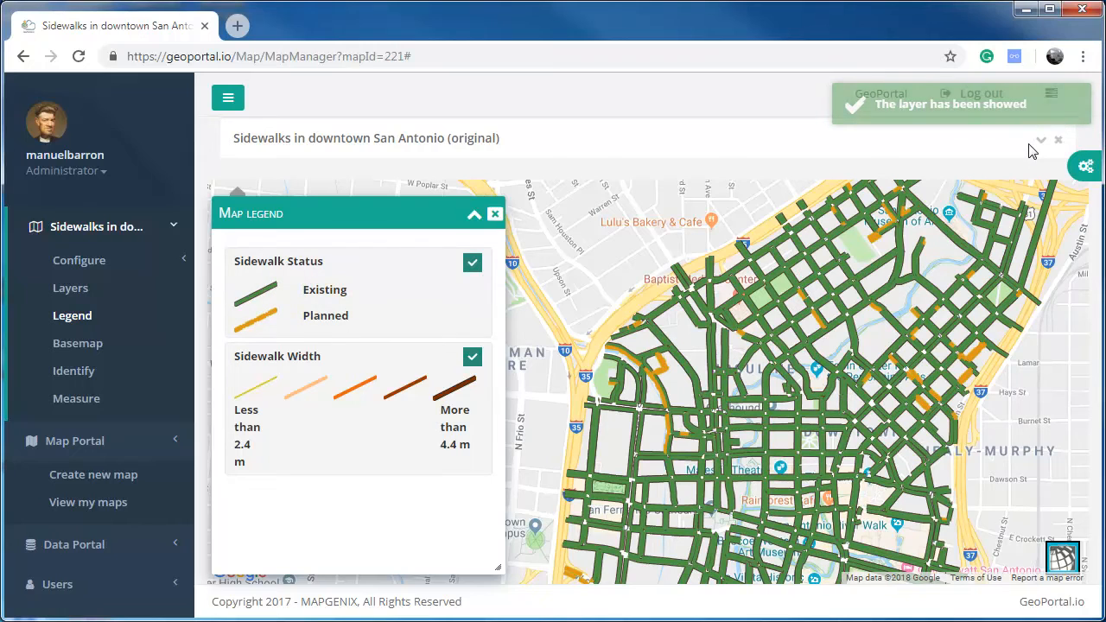
drag(965, 349, 834, 208)
drag(781, 401, 772, 365)
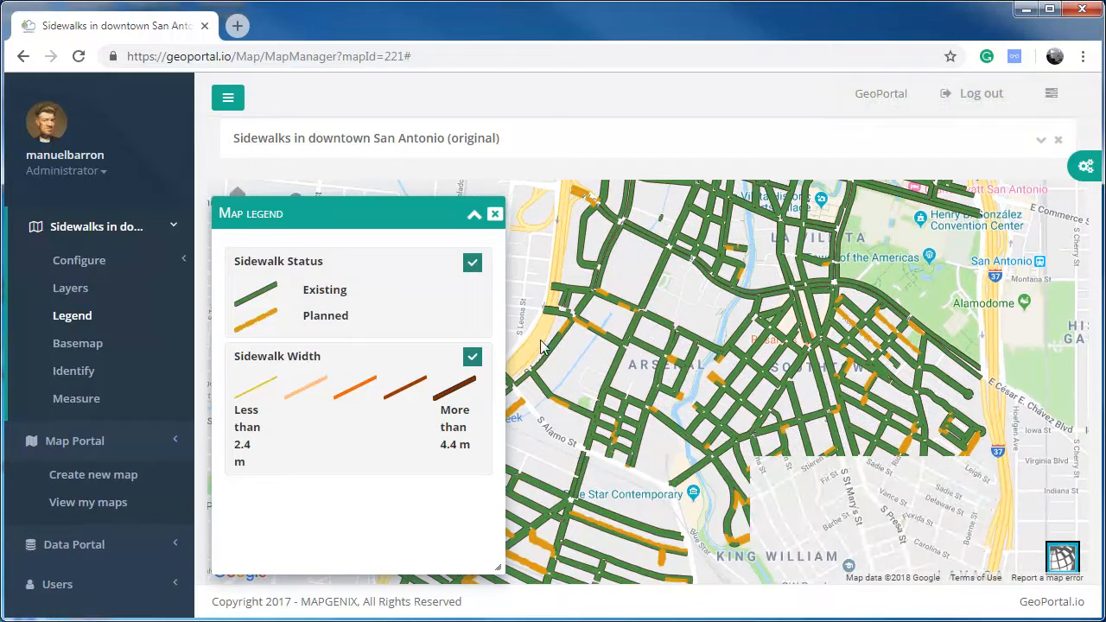
- Hide the Sidewalk Status layer to check the Sidewalk Width layer from Southtown toward downtown, and turn the status layer back on
click(471, 263)
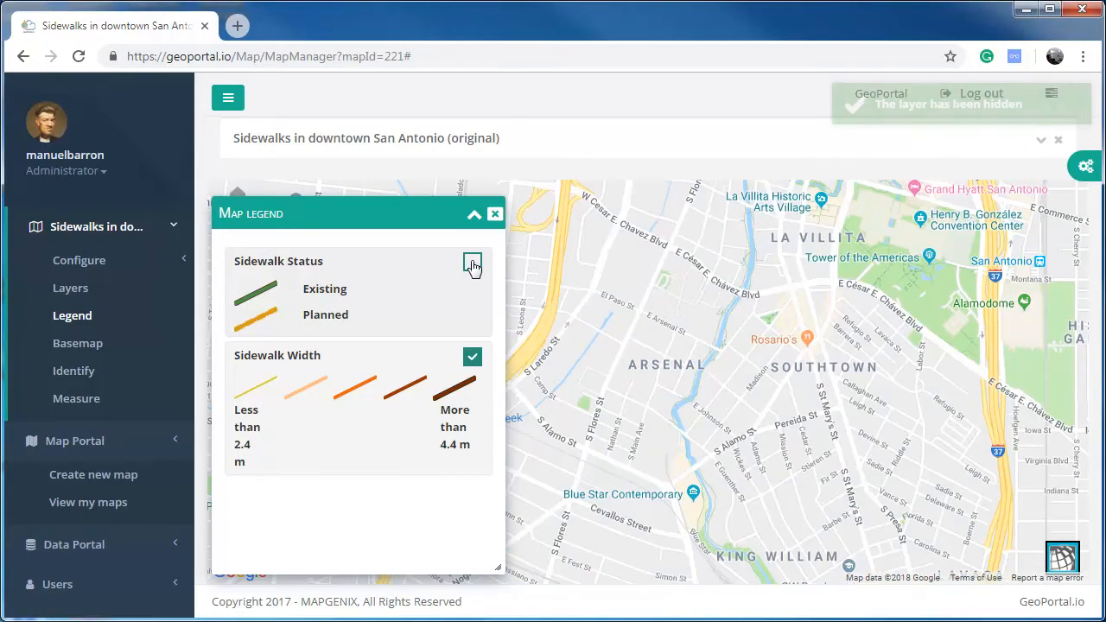
drag(612, 276, 718, 465)
click(473, 263)
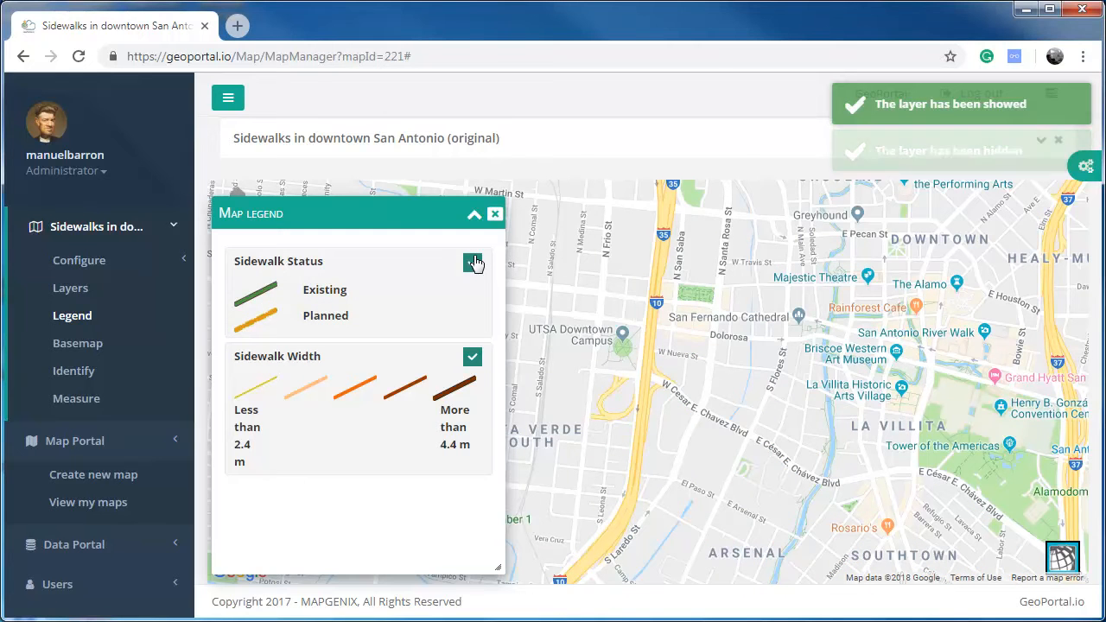